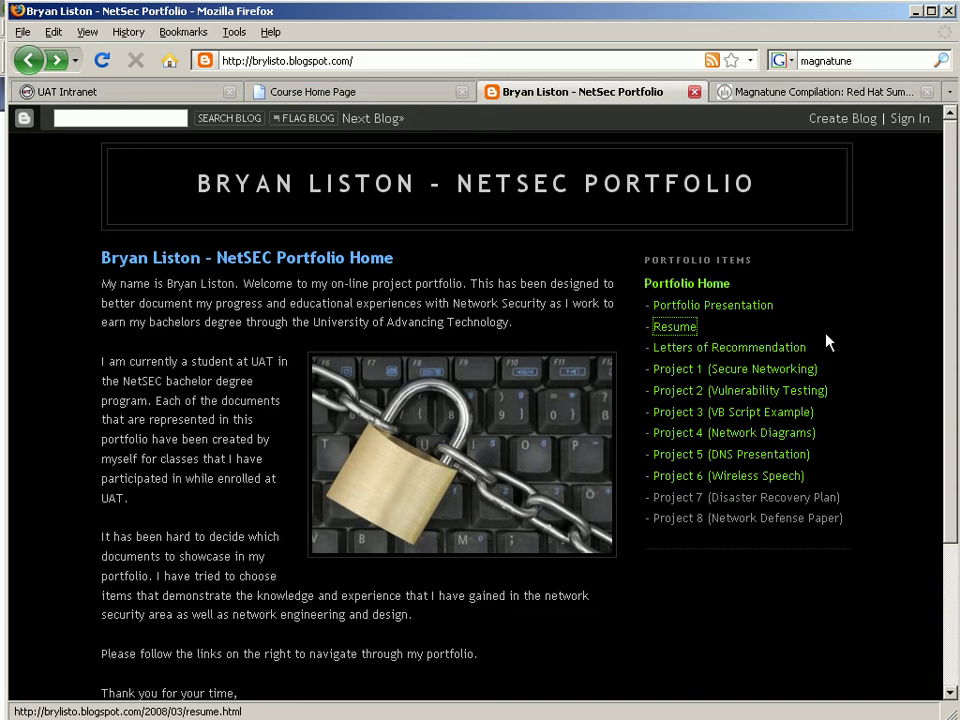
# - Open the Vulnerability Testing Lab post, then its Metasploit Lab Document in a new tab
pyautogui.click(780, 398)
pyautogui.scroll(-4, 345, 362)
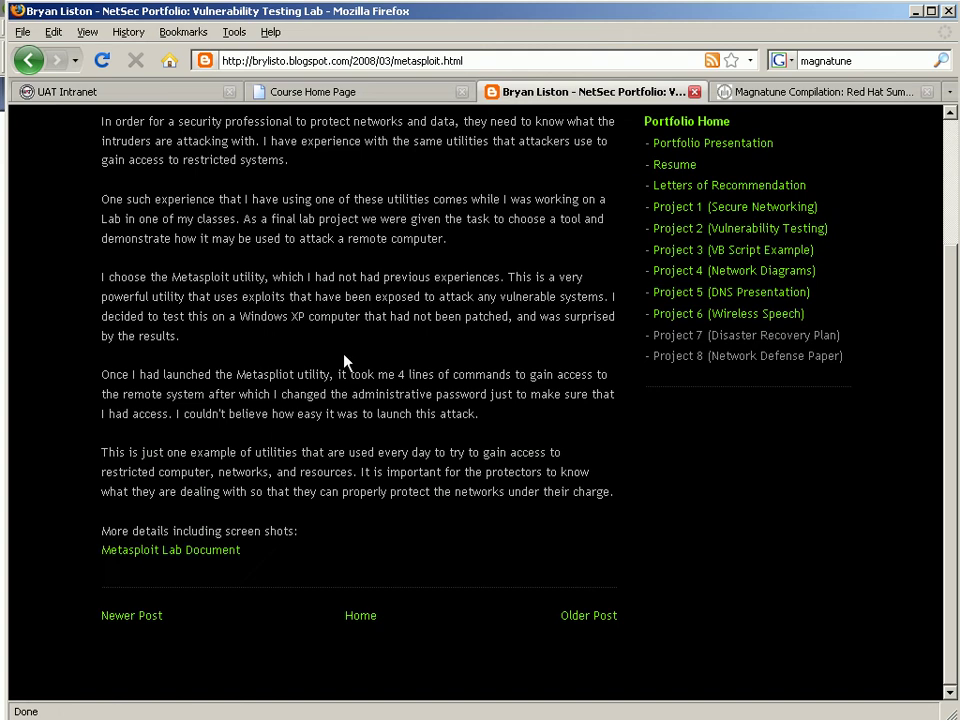
pyautogui.click(201, 552)
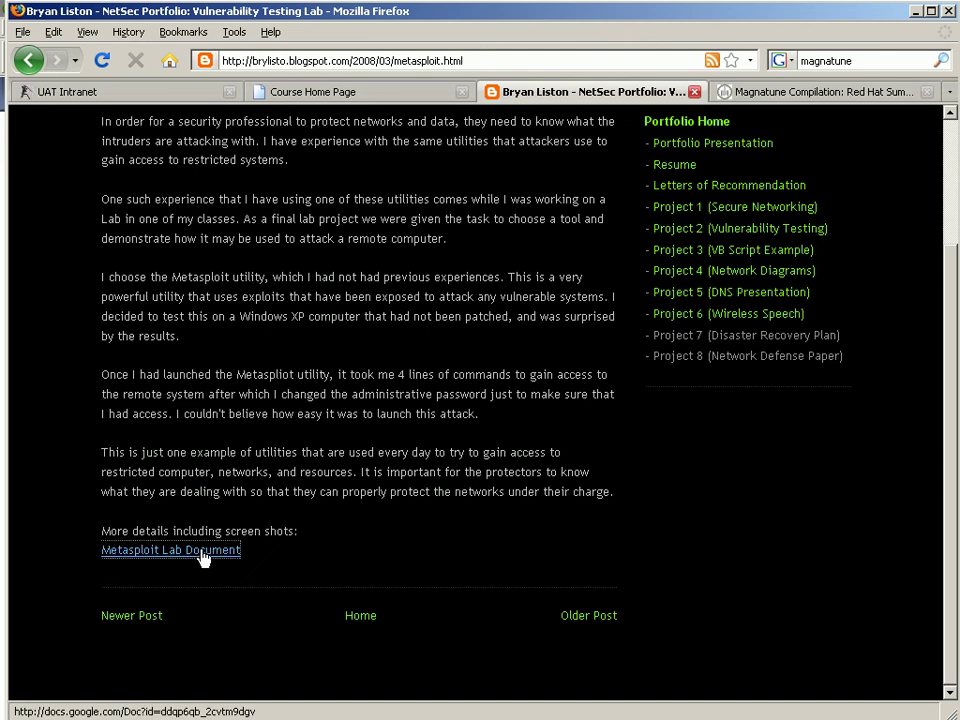
# - Save the Metasploit Framework screenshot to the Desktop as the PNG 'vulnerability'
pyautogui.scroll(-3, 355, 313)
pyautogui.scroll(-3, 355, 313)
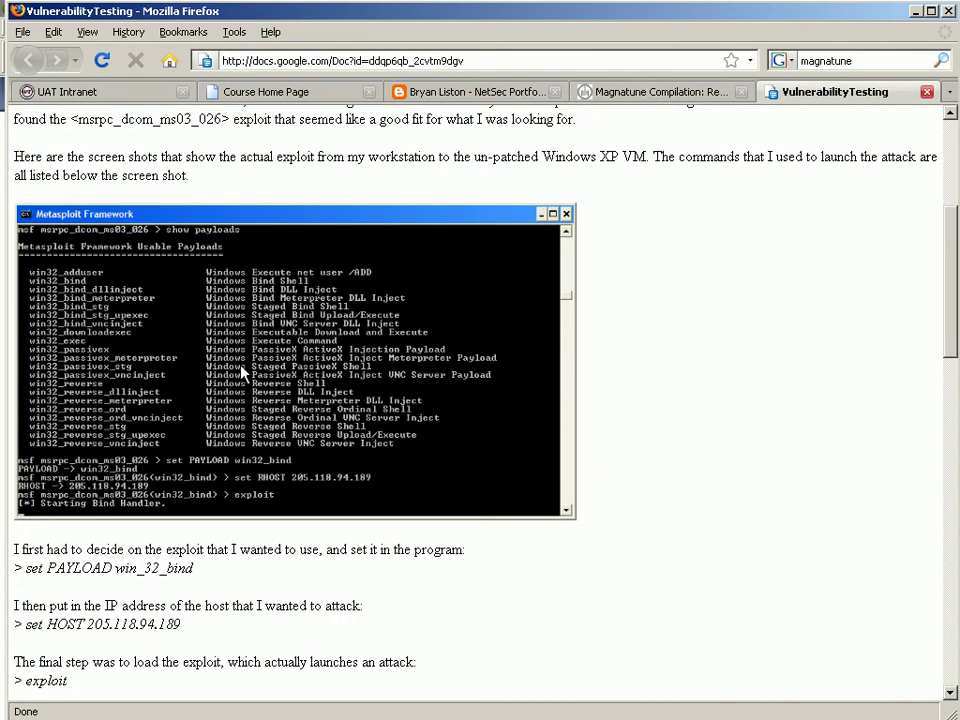
pyautogui.rightClick(246, 366)
pyautogui.click(348, 432)
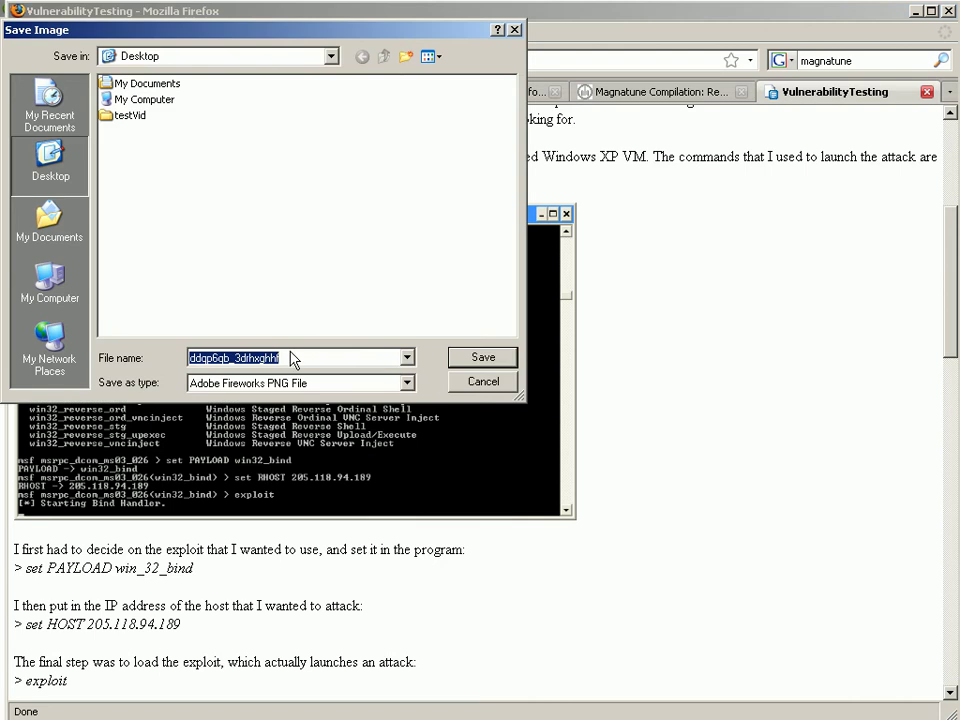
pyautogui.write('vulnerability')
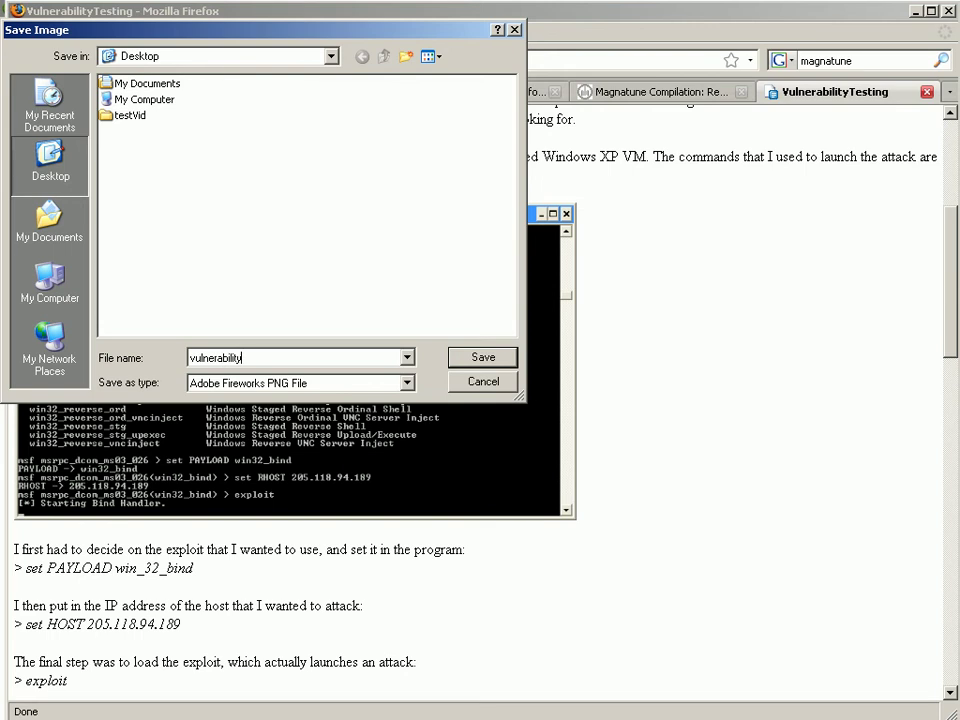
pyautogui.click(483, 358)
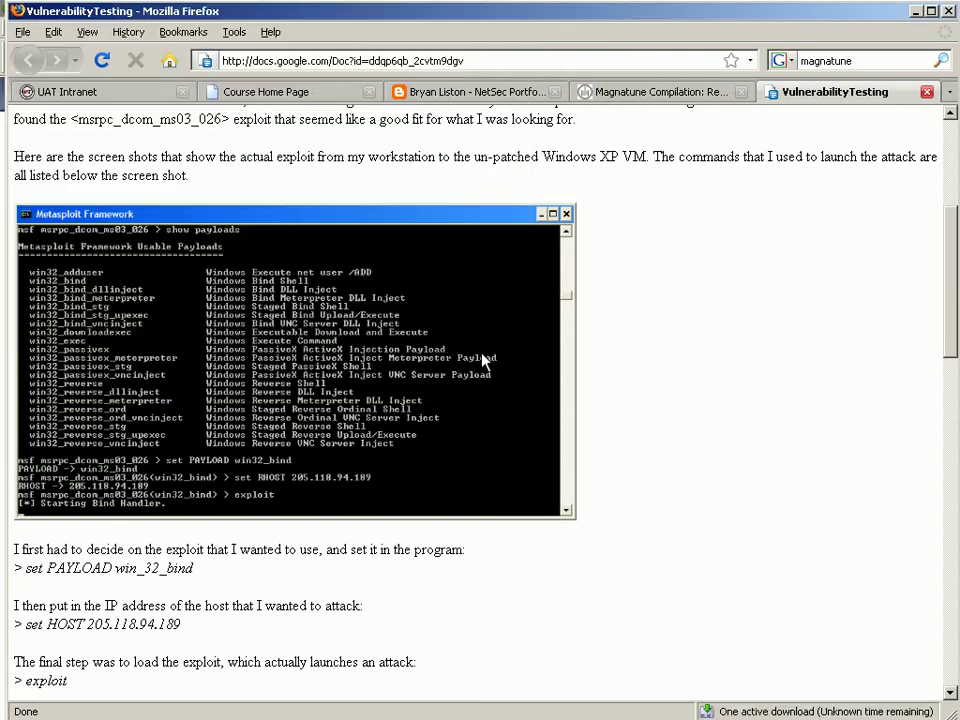
# - Save the full-size Project 4 network diagram to the Desktop as the JPEG '4-NetworkDesign'
pyautogui.click(470, 91)
pyautogui.scroll(3, 474, 180)
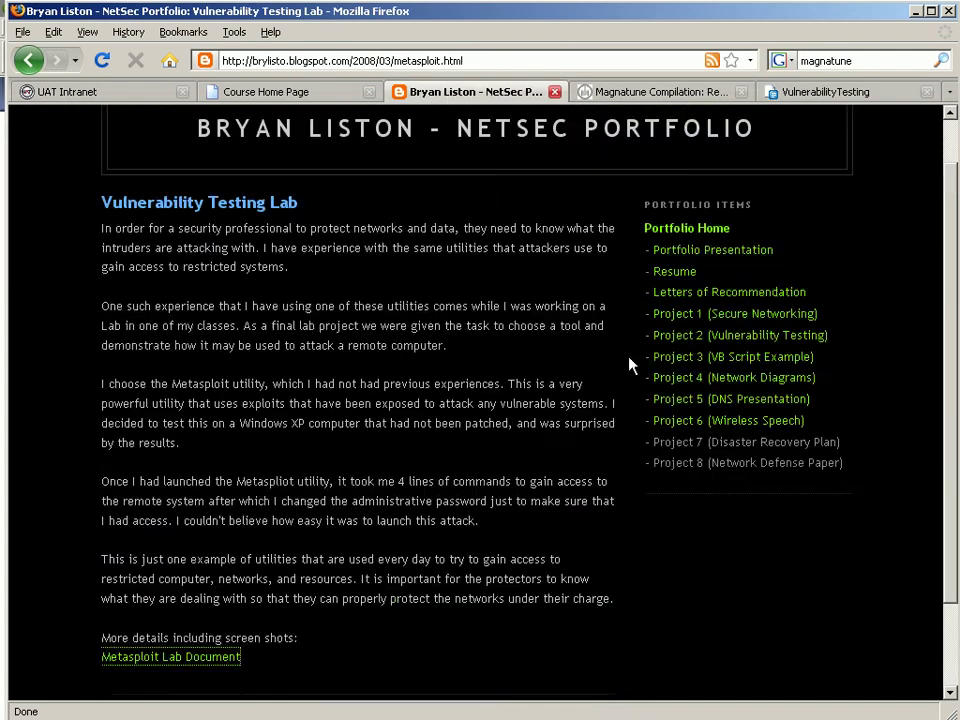
pyautogui.click(773, 378)
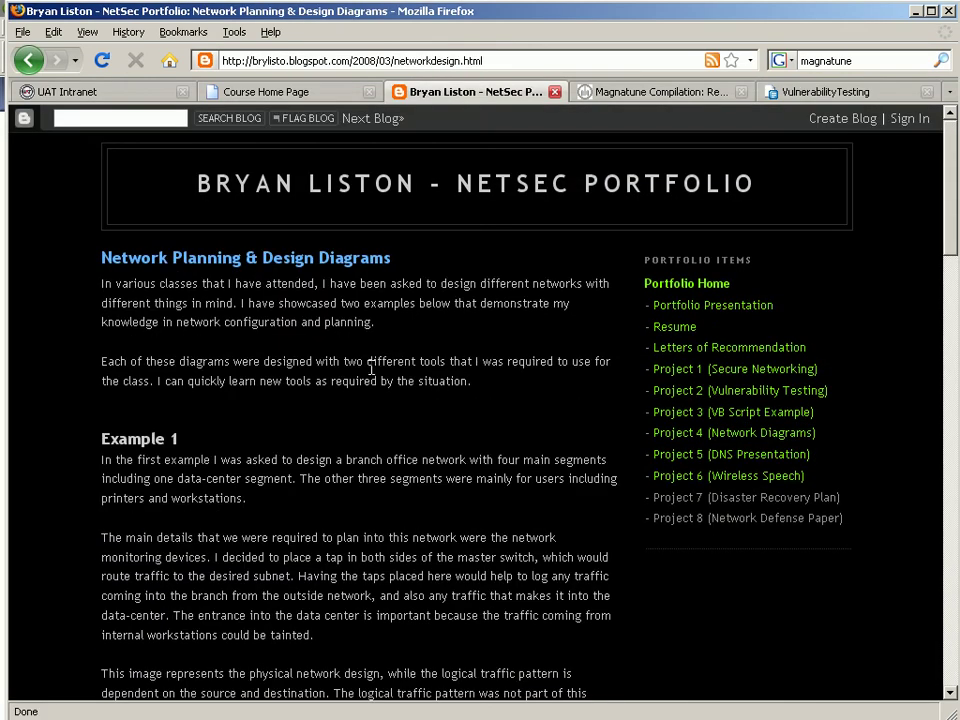
pyautogui.scroll(-8, 368, 364)
pyautogui.click(420, 443)
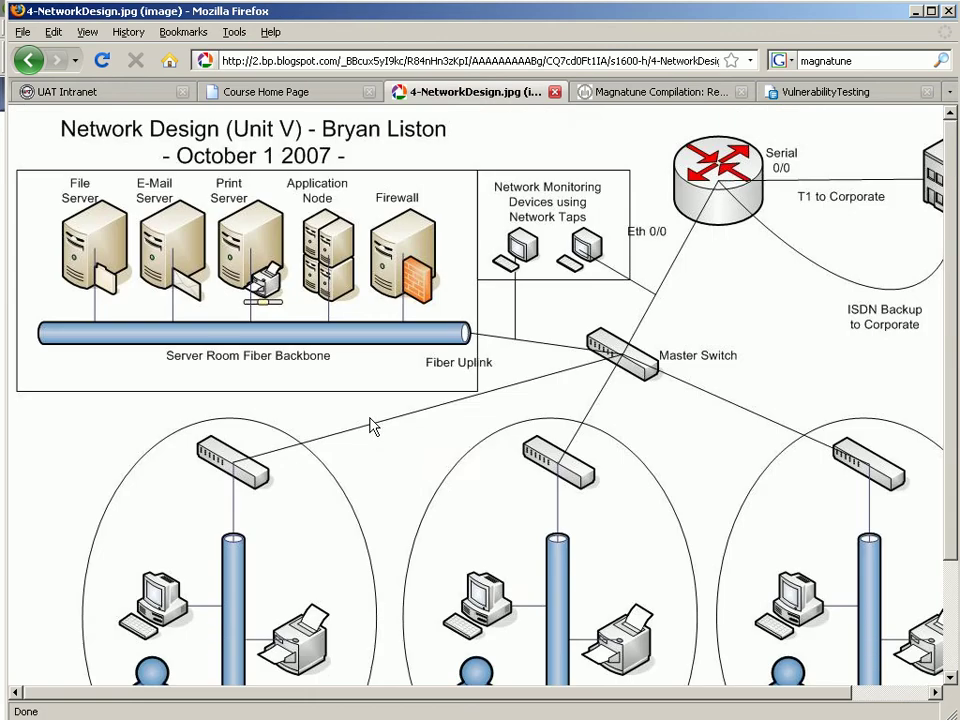
pyautogui.rightClick(309, 386)
pyautogui.click(412, 445)
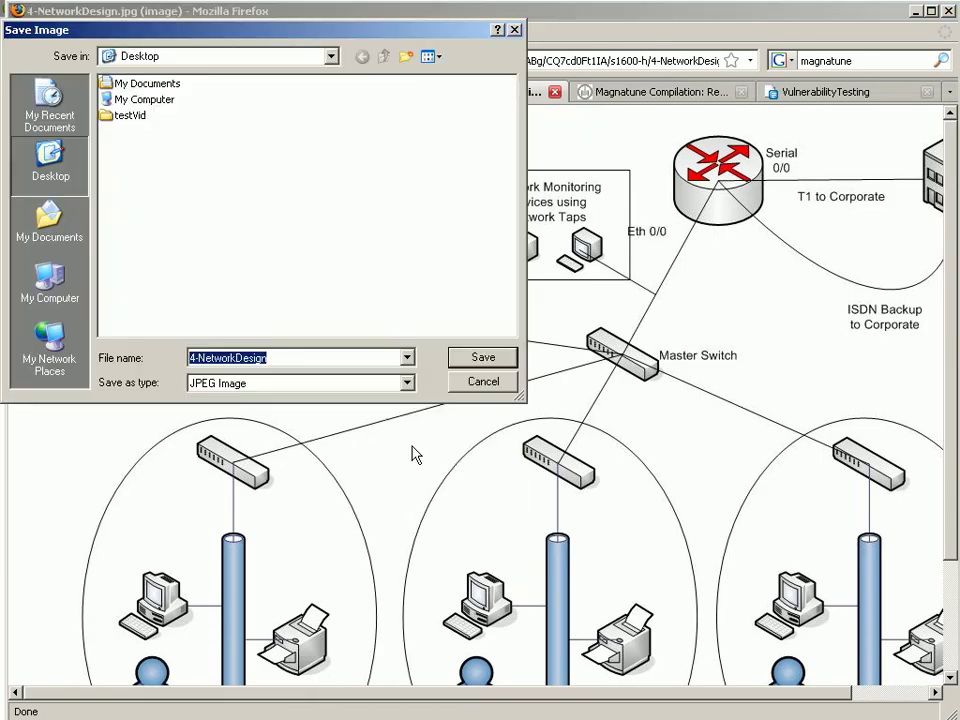
pyautogui.click(481, 359)
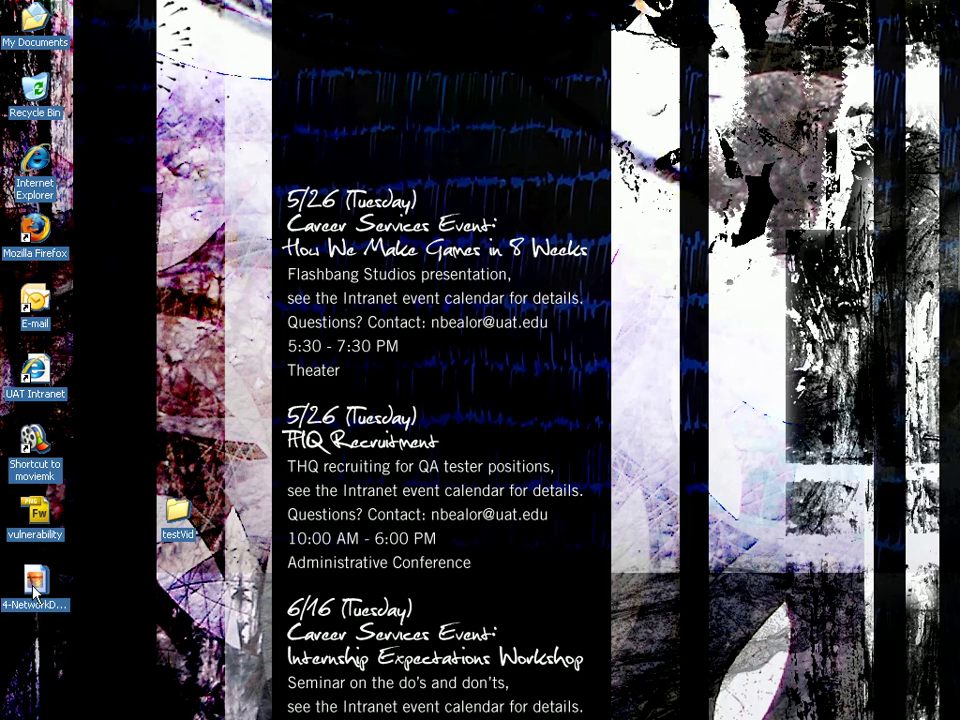
# - Launch Movie Maker, maximize its window, and start a new untitled project
pyautogui.doubleClick(44, 455)
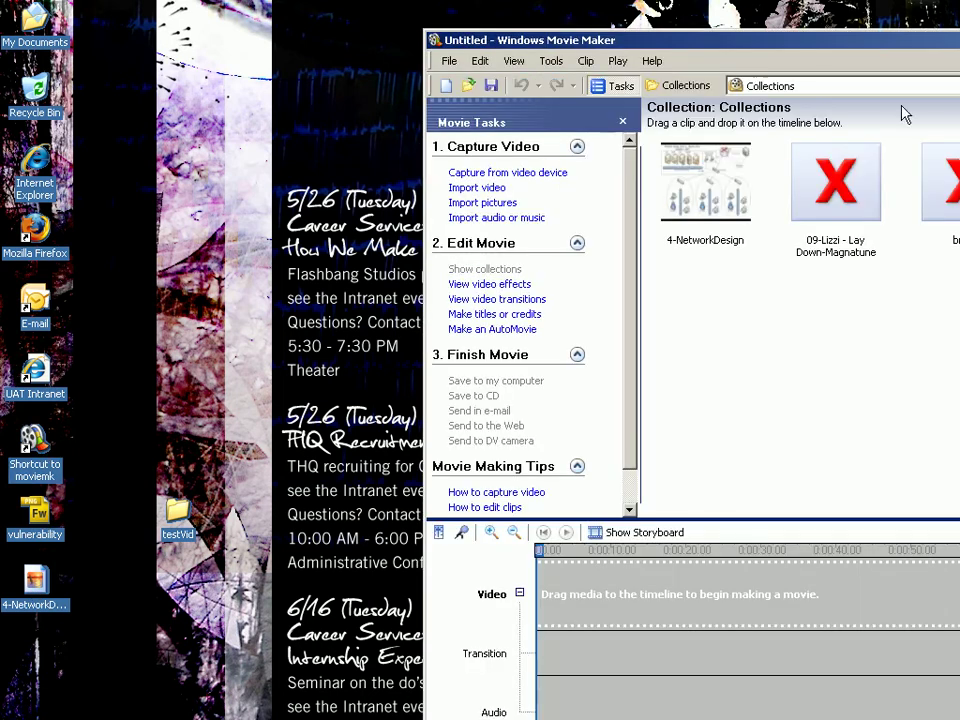
pyautogui.moveTo(954, 44); pyautogui.dragTo(545, 28)
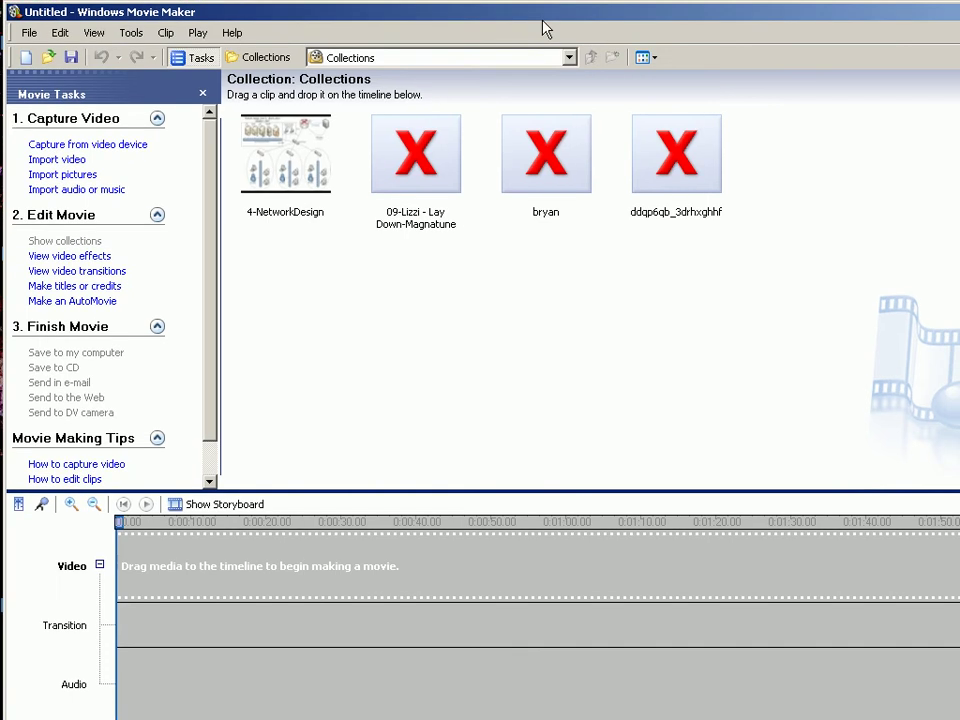
pyautogui.doubleClick(545, 12)
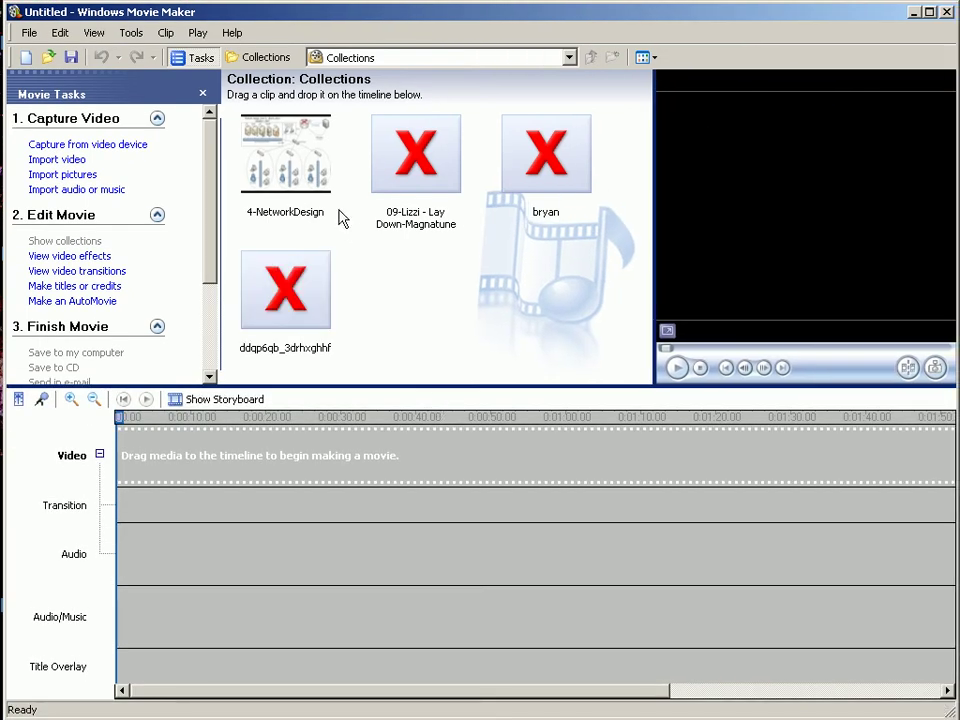
pyautogui.click(30, 32)
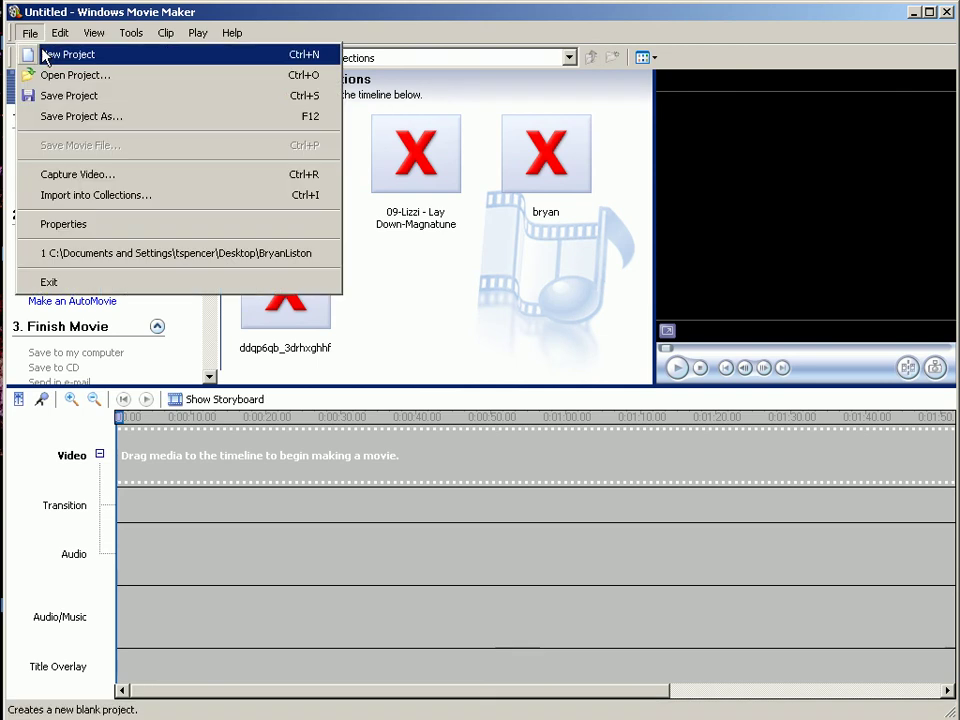
pyautogui.click(50, 55)
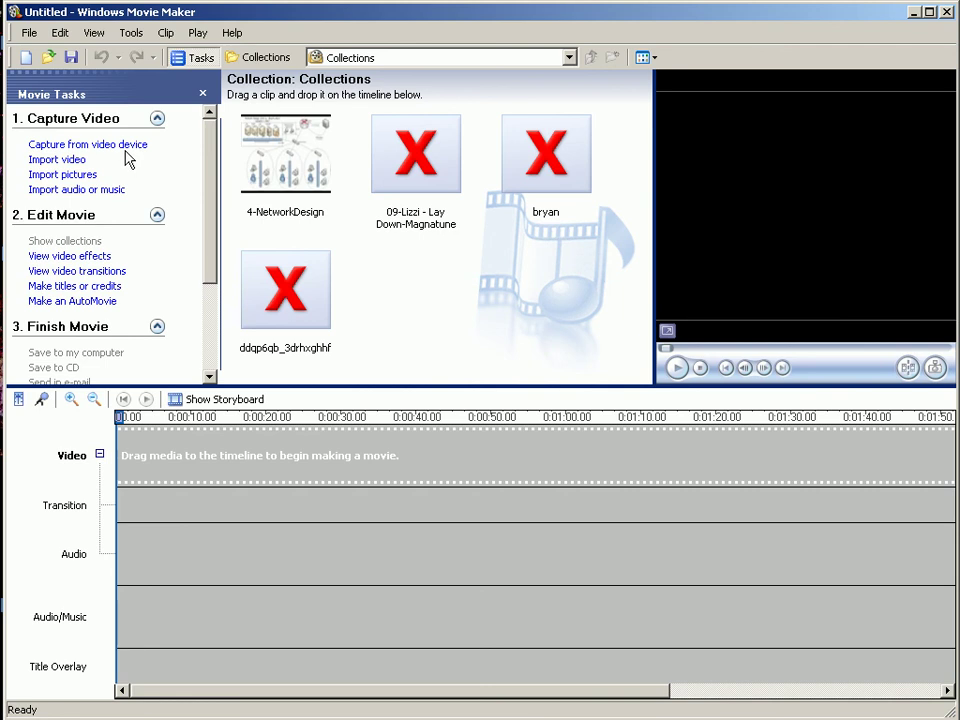
# - Import the 4-NetworkDesign and vulnerability pictures into the collection
pyautogui.click(62, 175)
pyautogui.click(155, 136)
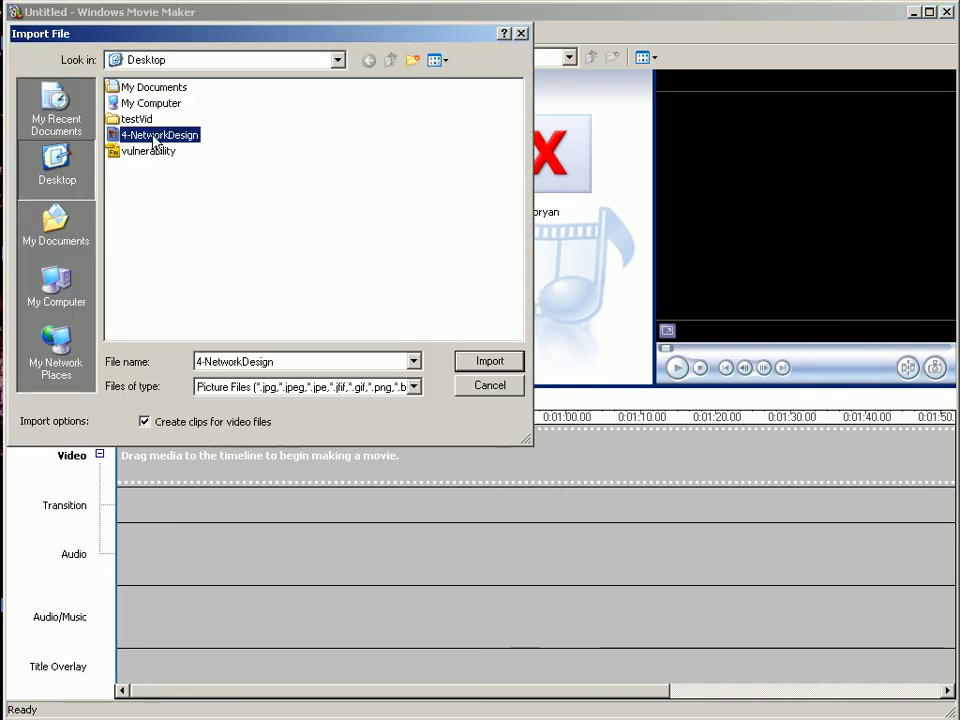
pyautogui.click(489, 361)
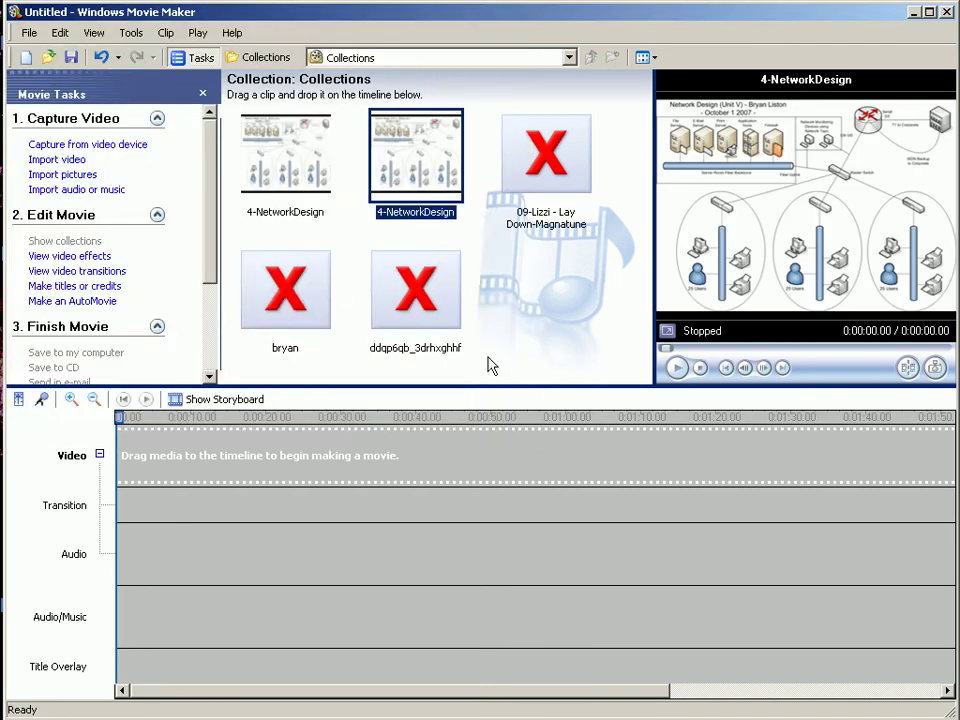
pyautogui.click(73, 180)
pyautogui.click(150, 152)
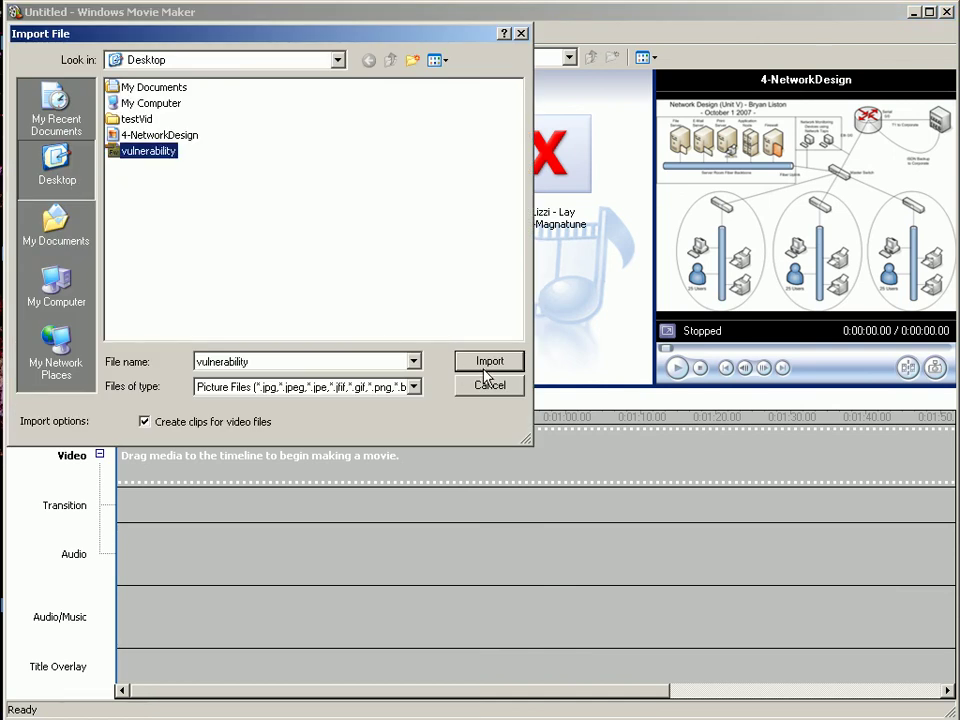
pyautogui.click(490, 362)
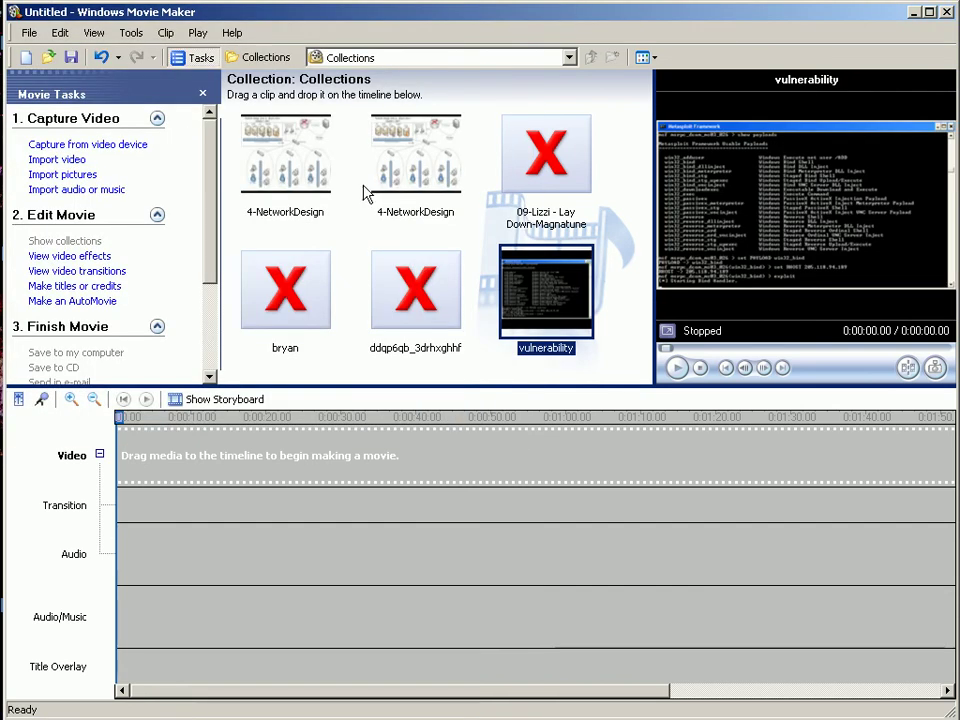
# - Put 4-NetworkDesign then vulnerability on the Video track and select the first clip
pyautogui.moveTo(242, 128); pyautogui.dragTo(237, 508)
pyautogui.moveTo(212, 558); pyautogui.dragTo(221, 474)
pyautogui.moveTo(545, 307); pyautogui.dragTo(363, 434)
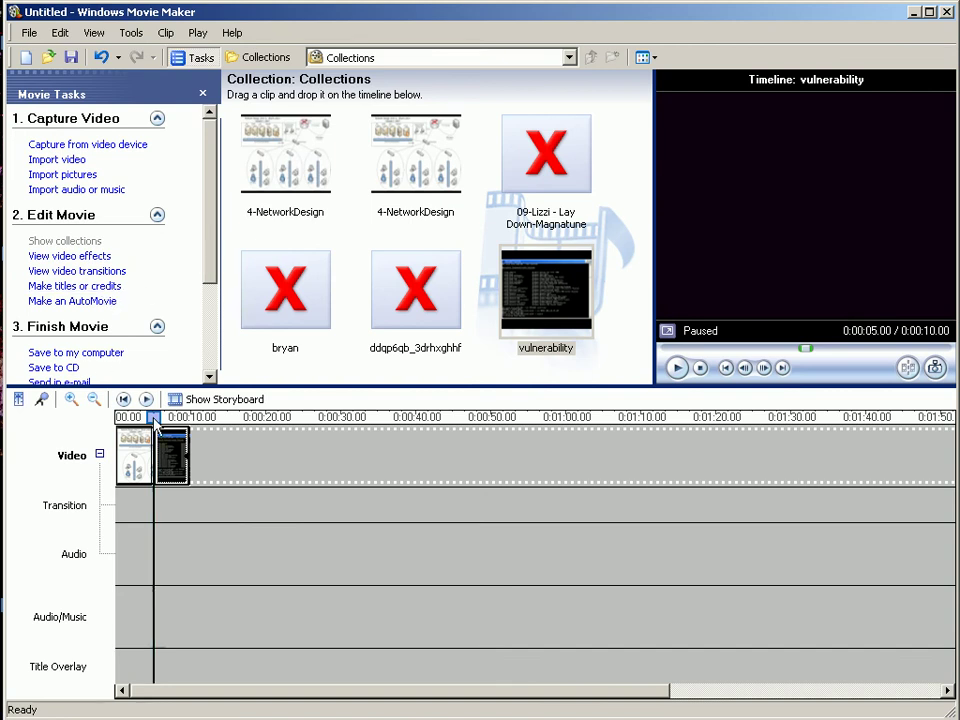
pyautogui.click(134, 456)
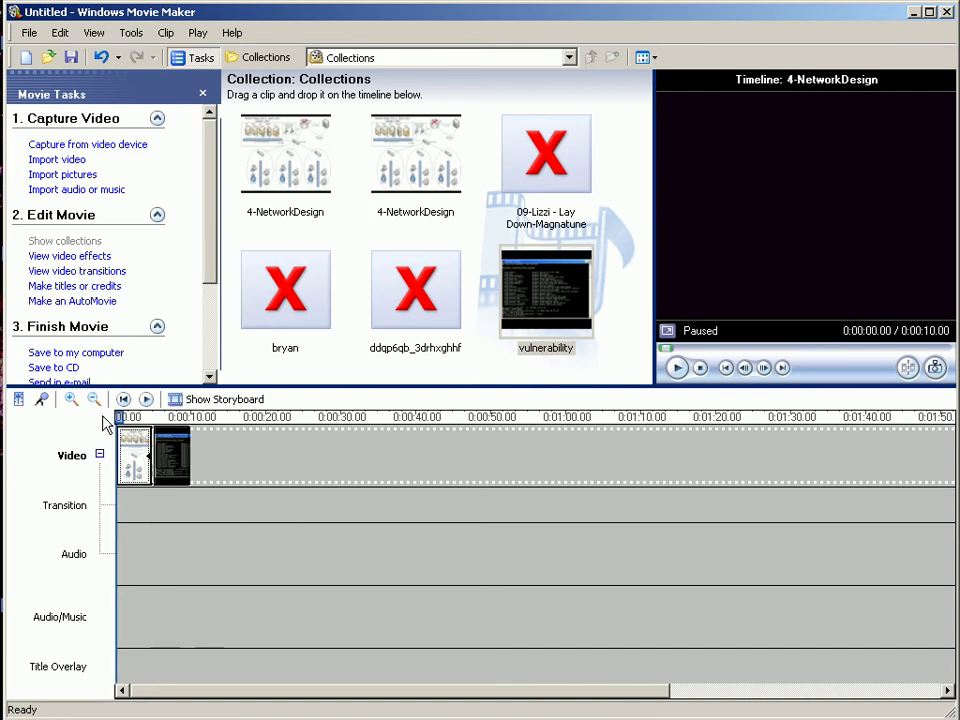
# - Add an opening title with the presenter's name above 'Network Security'
pyautogui.click(90, 288)
pyautogui.click(129, 143)
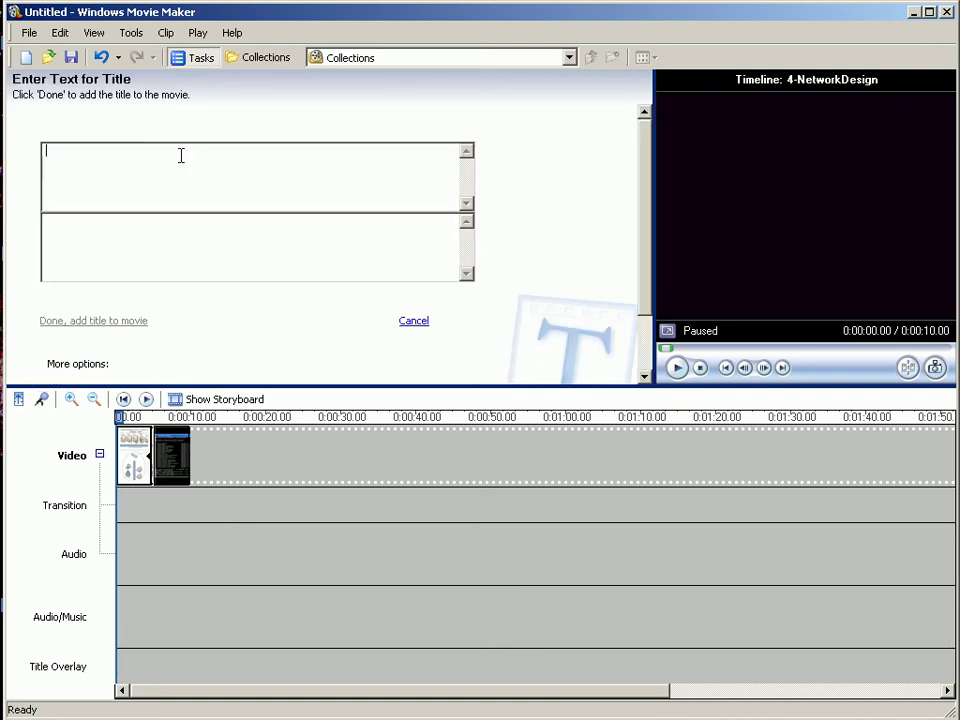
pyautogui.write('Bryan Liston')
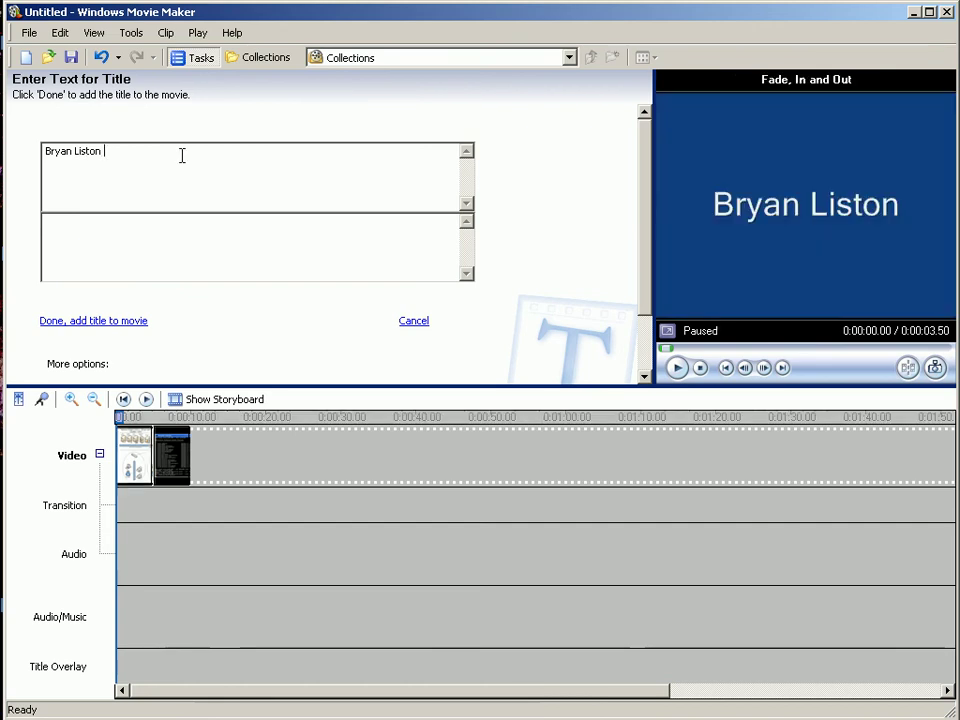
pyautogui.click(146, 244)
pyautogui.write('Network Security')
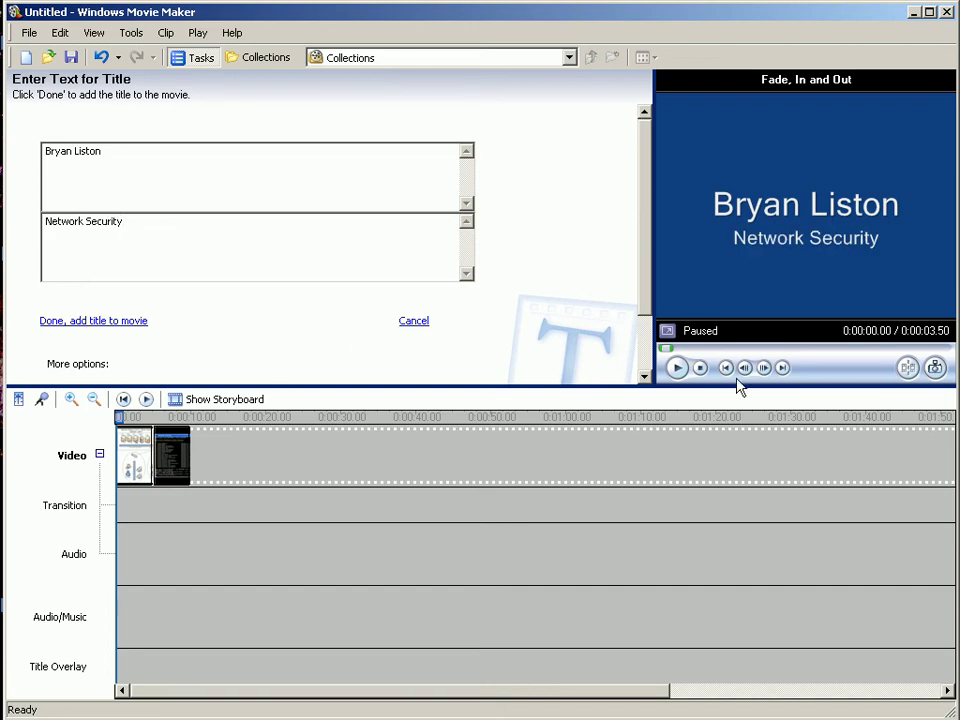
pyautogui.scroll(-2, 636, 343)
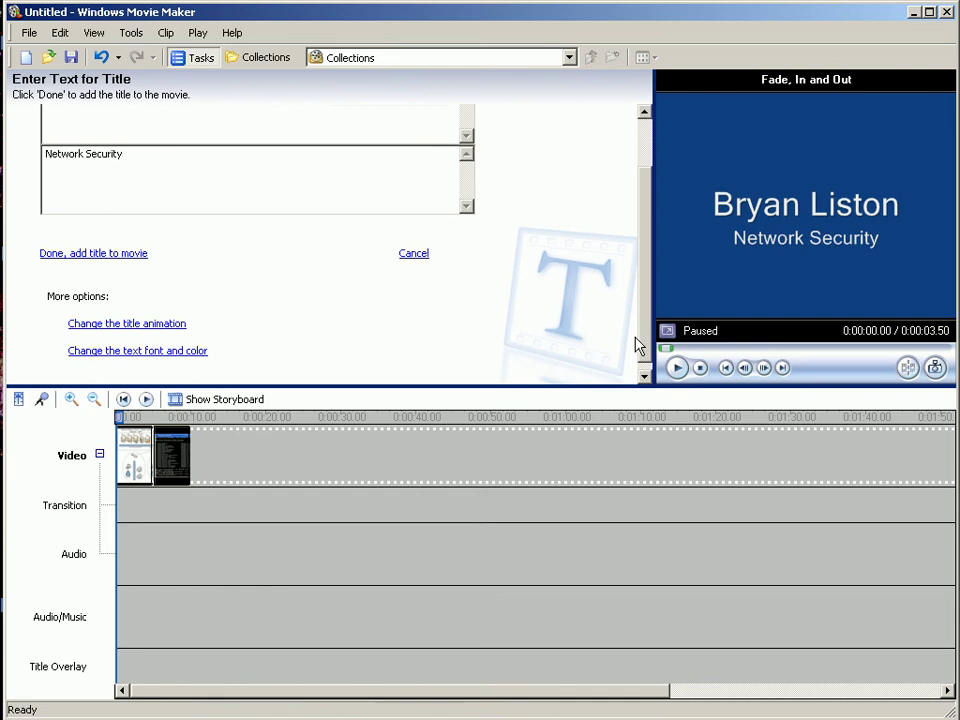
# - Set the title font to Rockwell and its background to a custom dark red
pyautogui.click(152, 352)
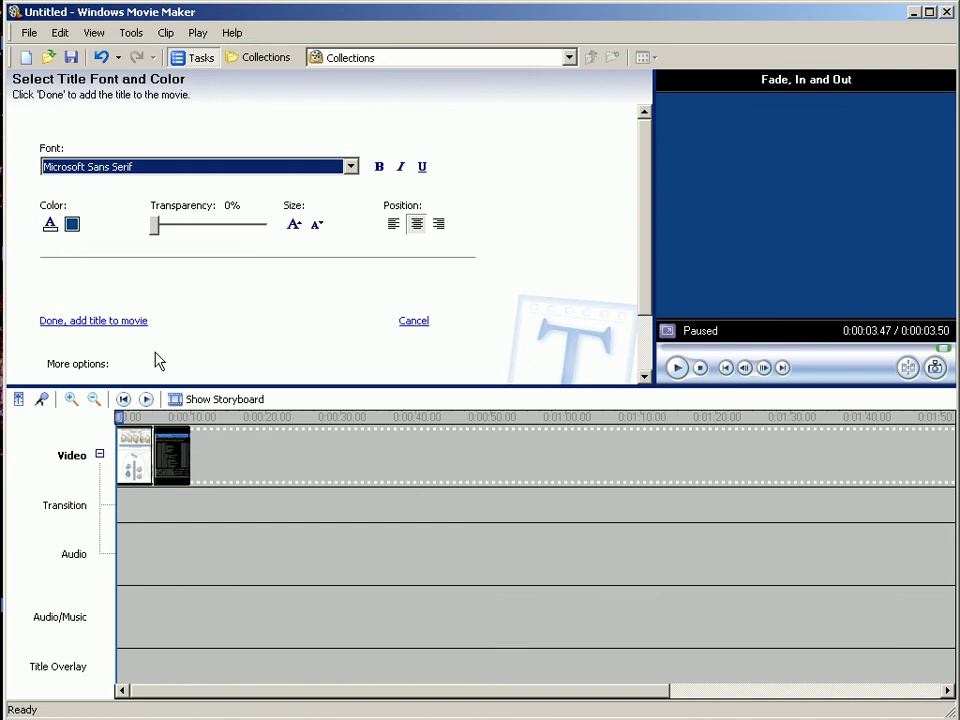
pyautogui.click(155, 169)
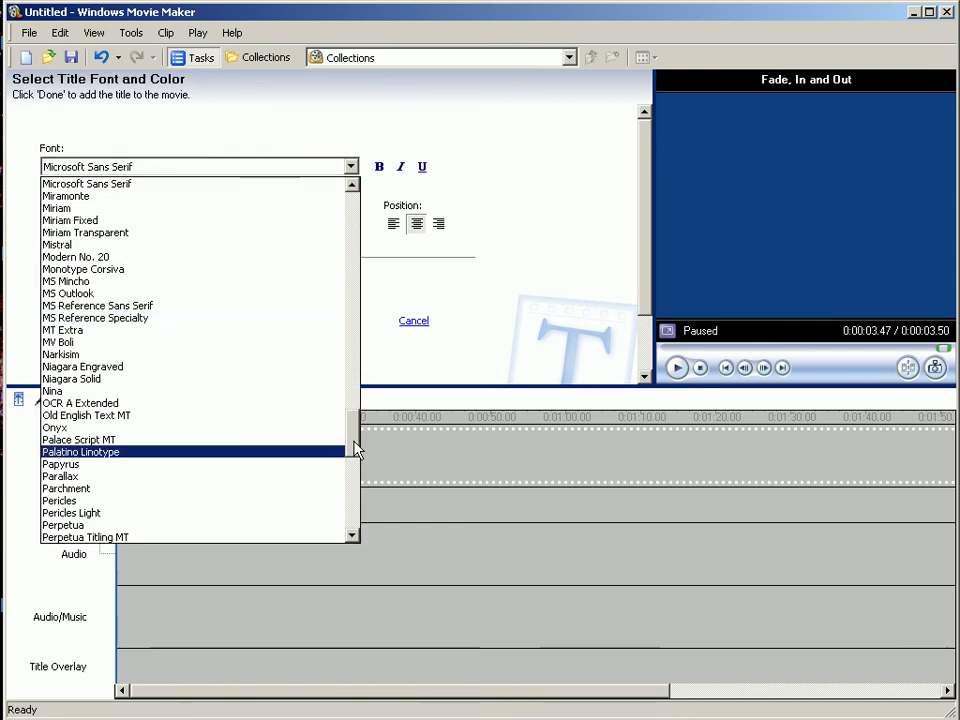
pyautogui.moveTo(355, 444); pyautogui.dragTo(356, 461)
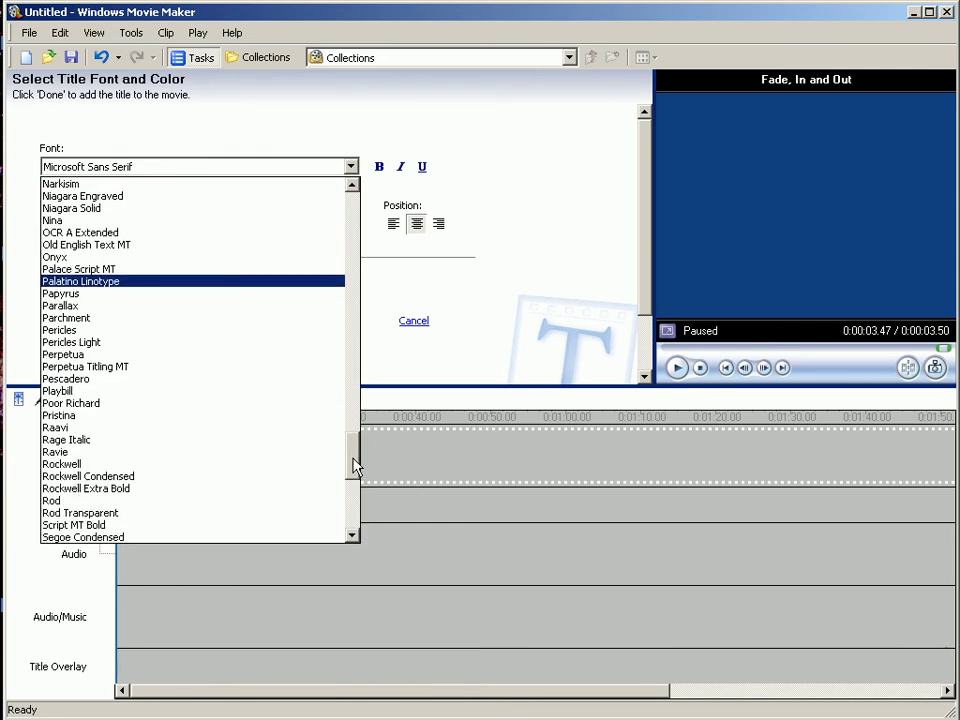
pyautogui.click(190, 464)
pyautogui.click(72, 226)
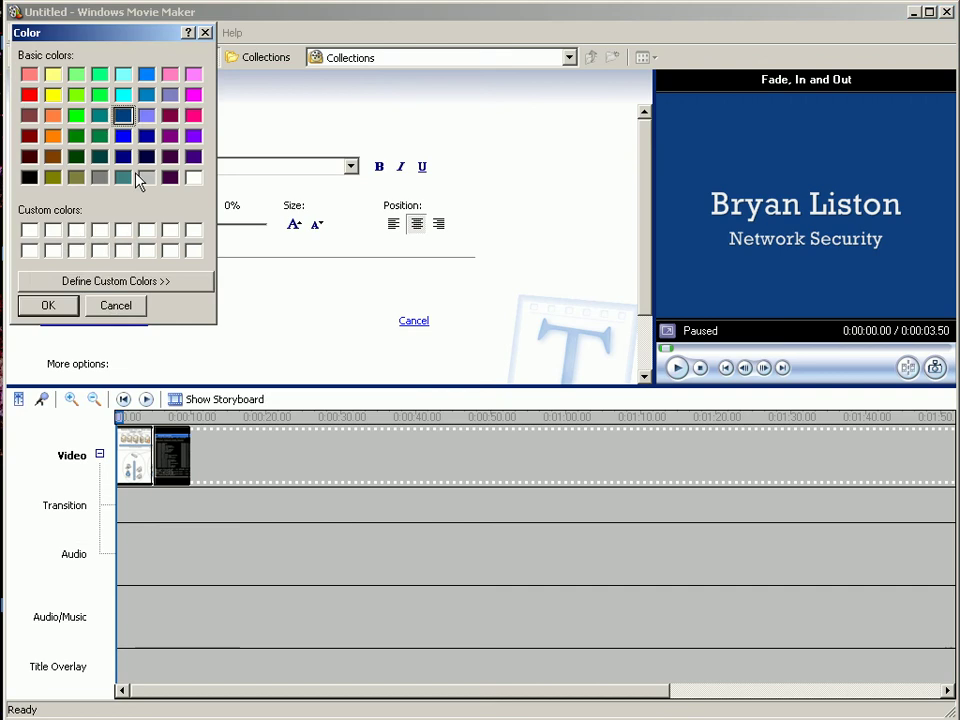
pyautogui.click(52, 286)
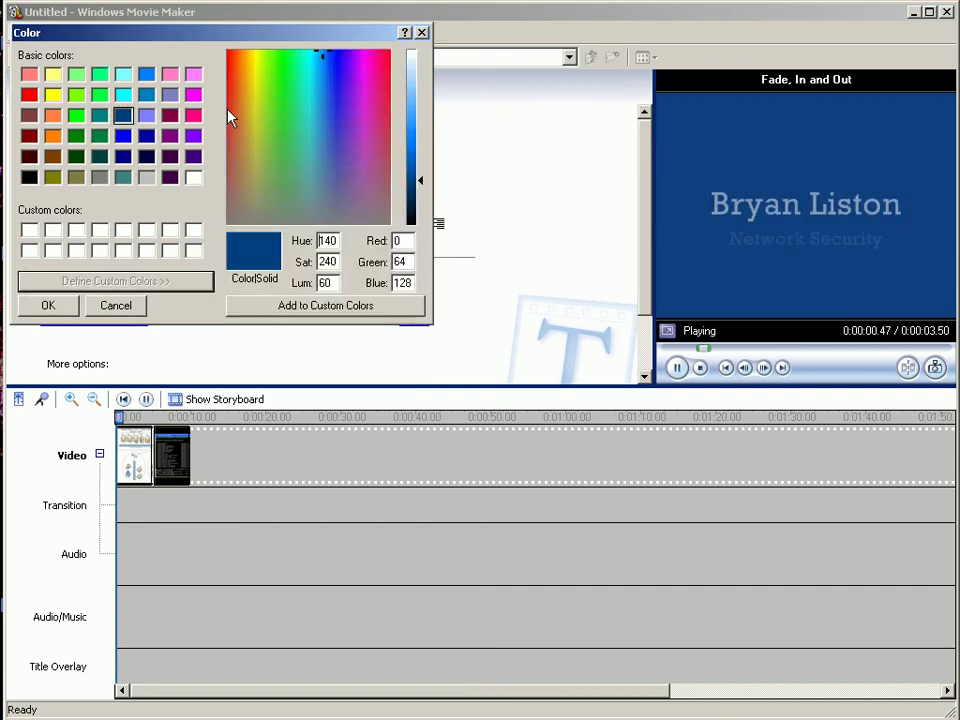
pyautogui.click(229, 108)
pyautogui.click(48, 305)
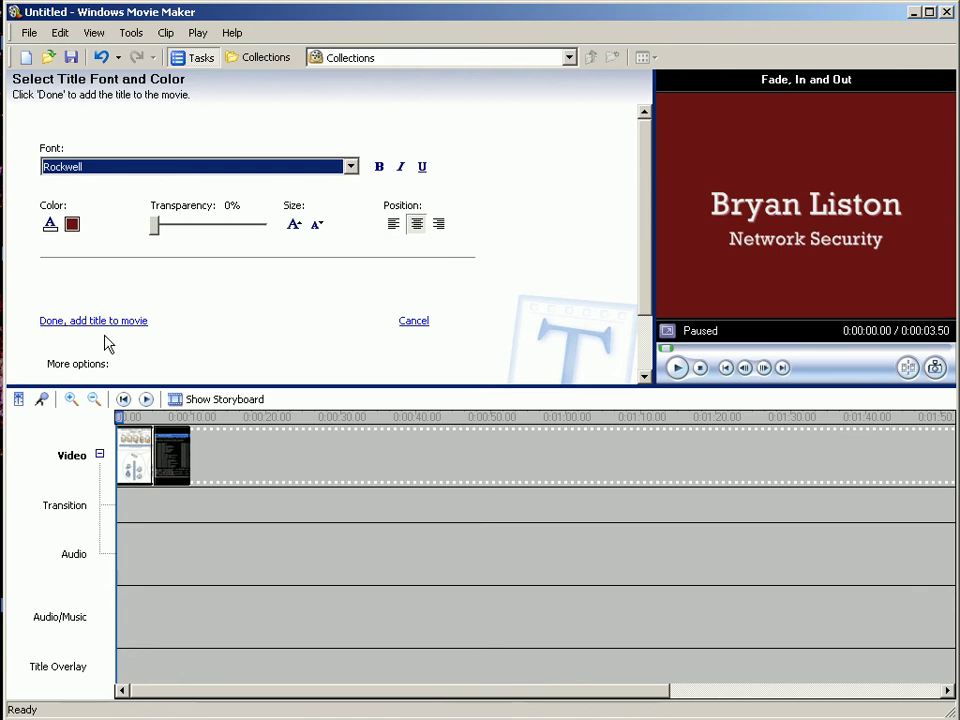
# - Switch the title animation to Credits: Video Left
pyautogui.scroll(-1, 311, 328)
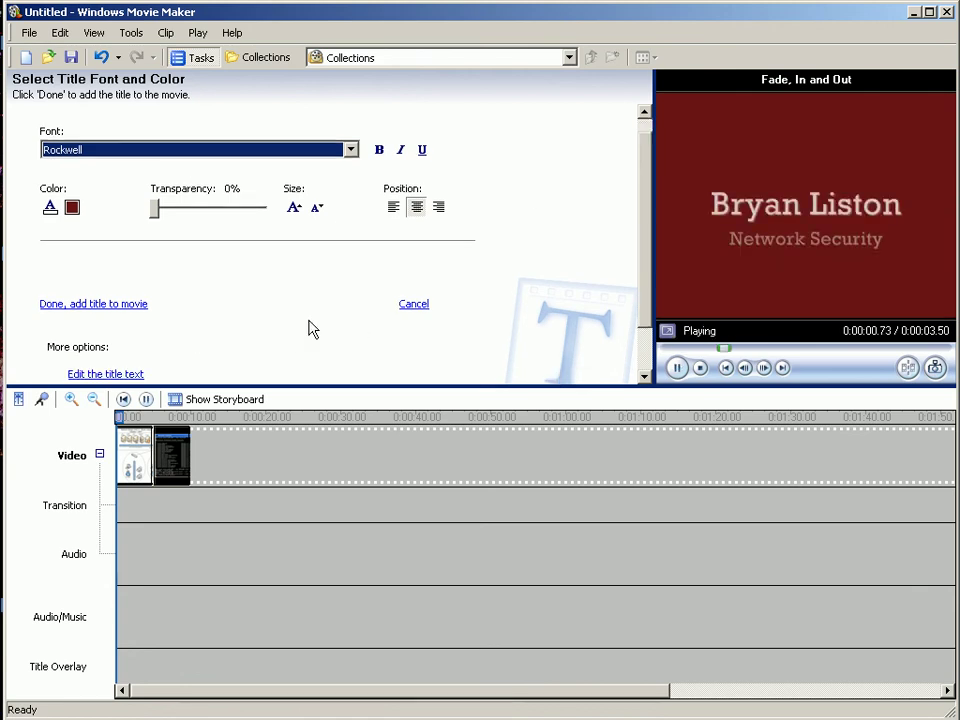
pyautogui.scroll(-1, 170, 360)
pyautogui.click(152, 367)
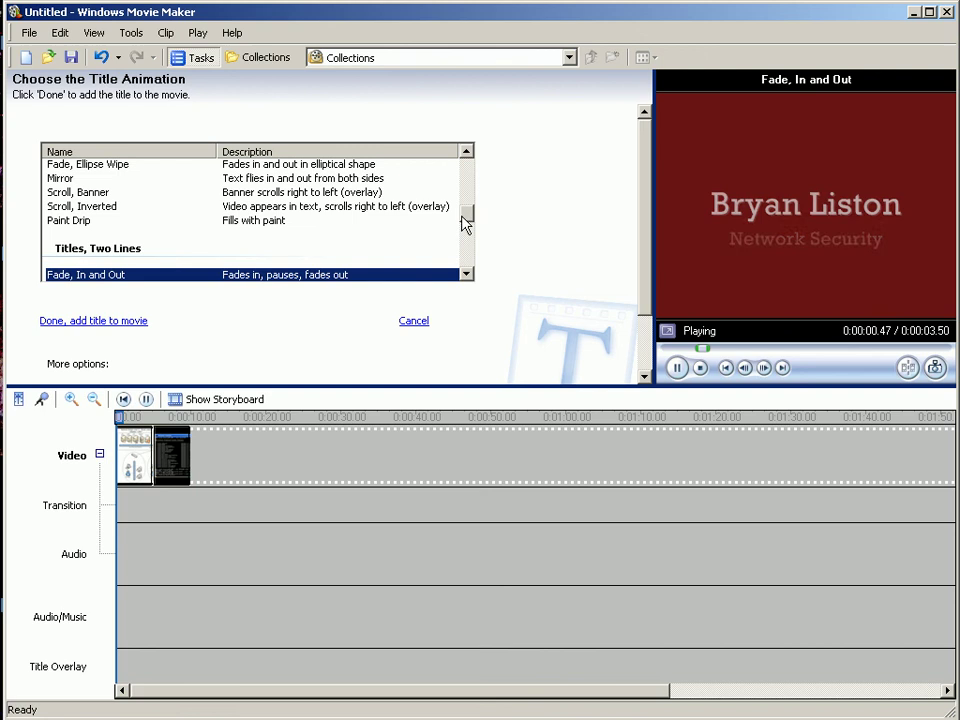
pyautogui.moveTo(469, 219); pyautogui.dragTo(470, 270)
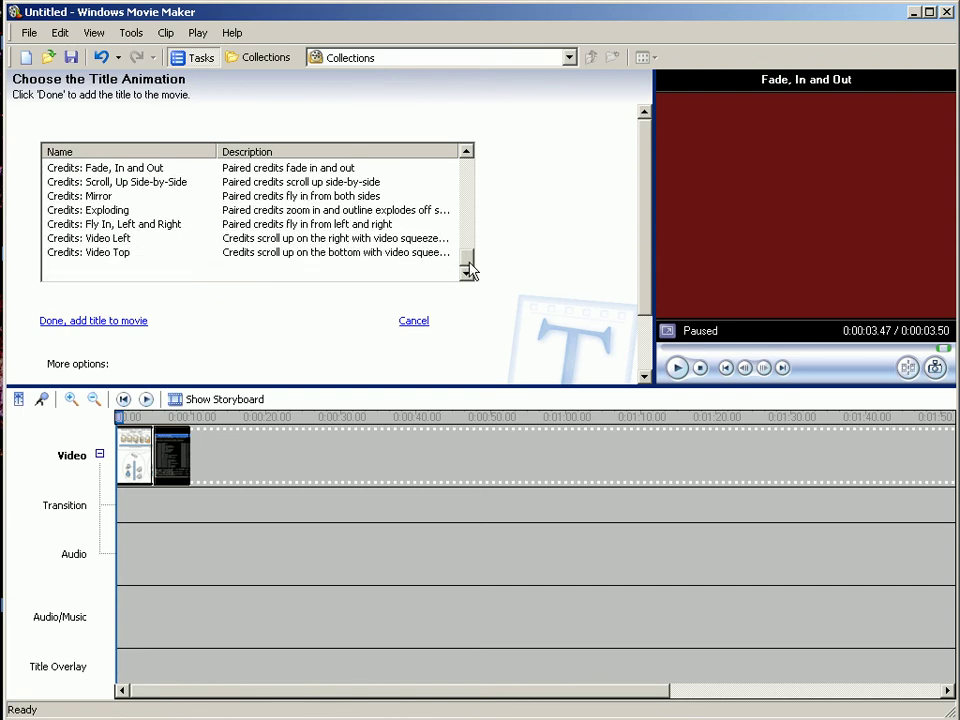
pyautogui.click(332, 240)
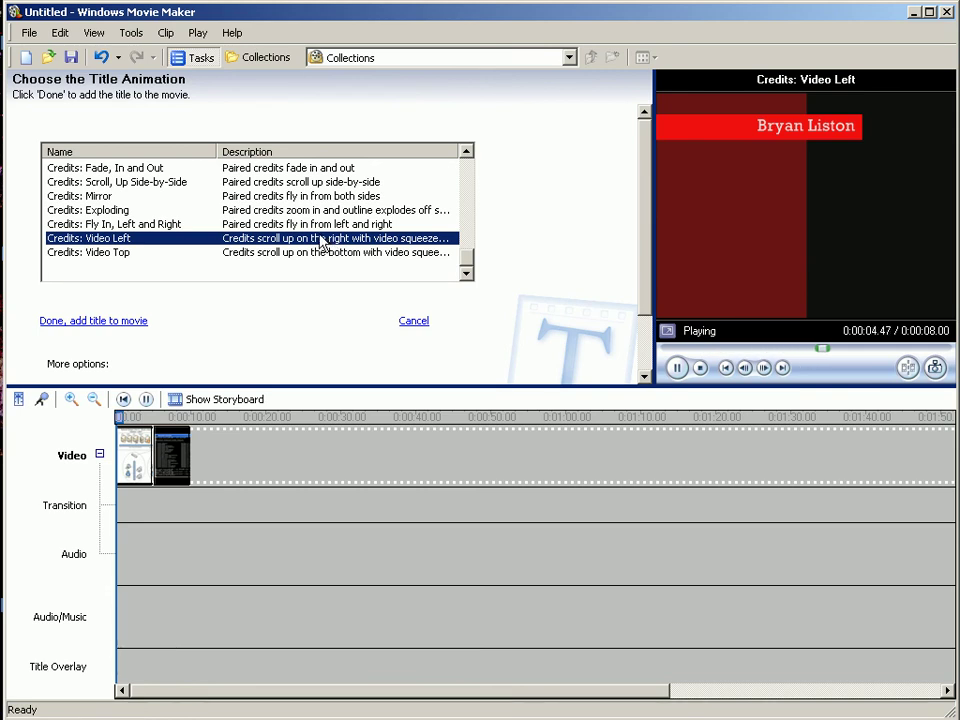
pyautogui.scroll(-1, 124, 366)
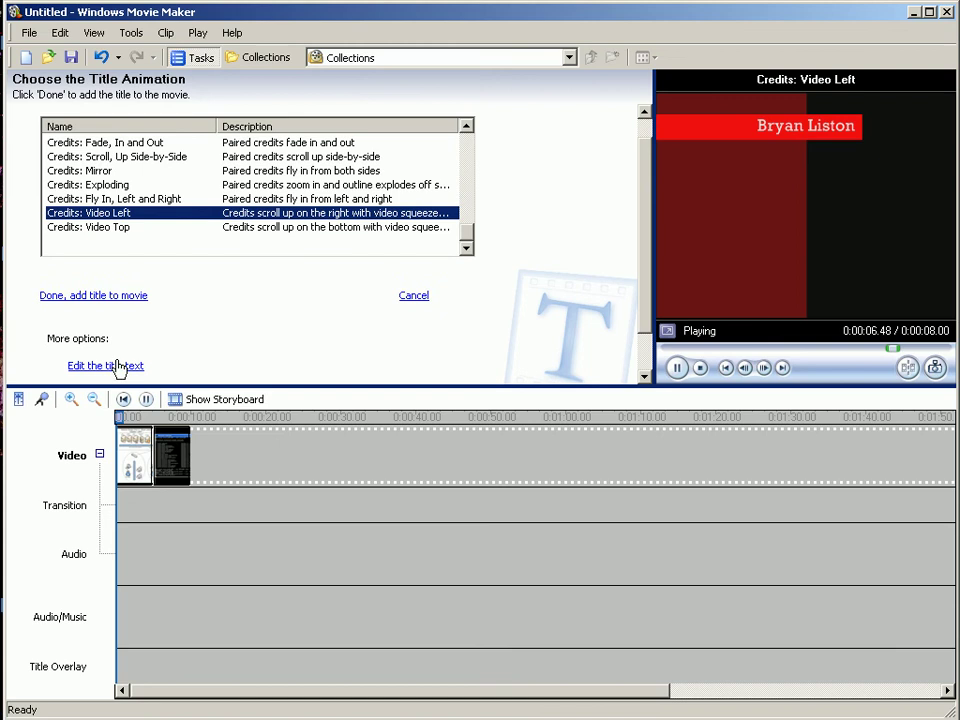
# - Return to the title text and edit its second line
pyautogui.click(110, 369)
pyautogui.click(154, 174)
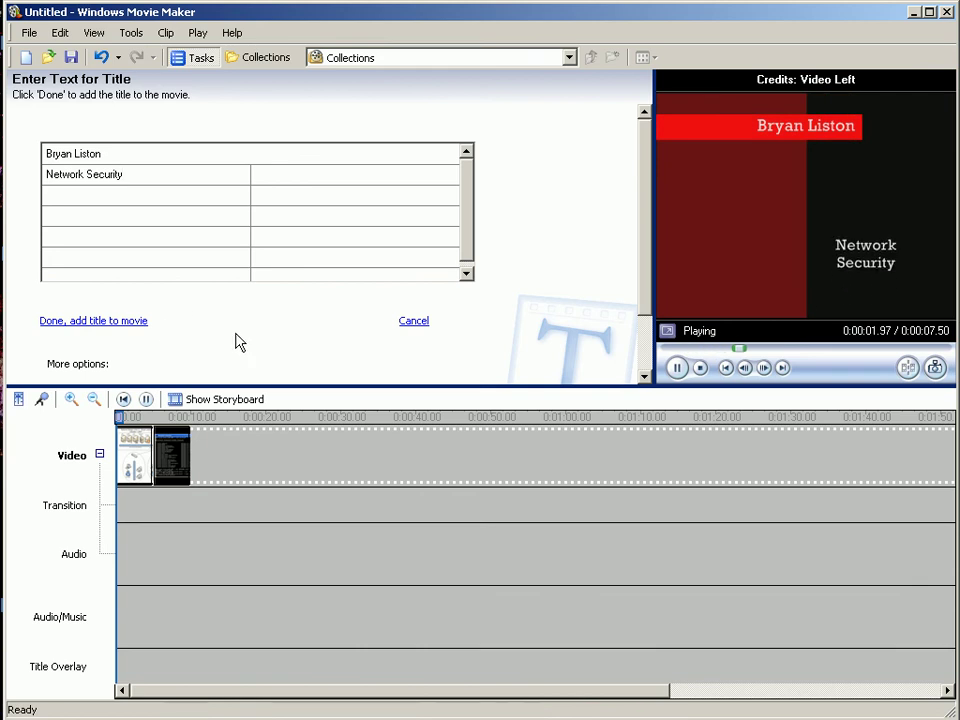
pyautogui.scroll(-3, 236, 343)
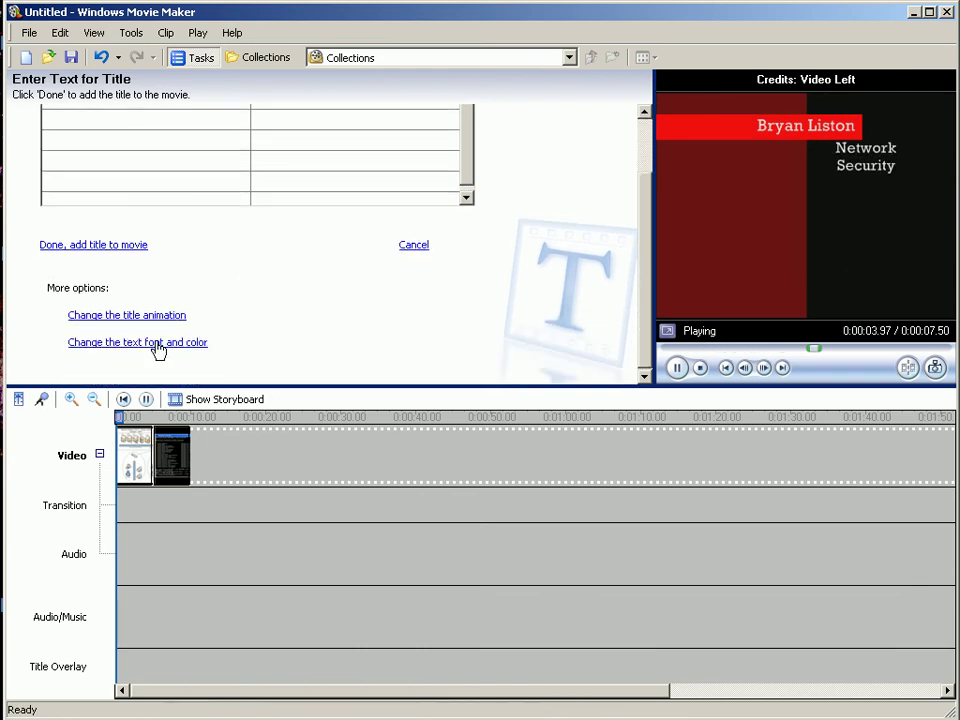
pyautogui.scroll(1, 285, 333)
pyautogui.scroll(1, 230, 345)
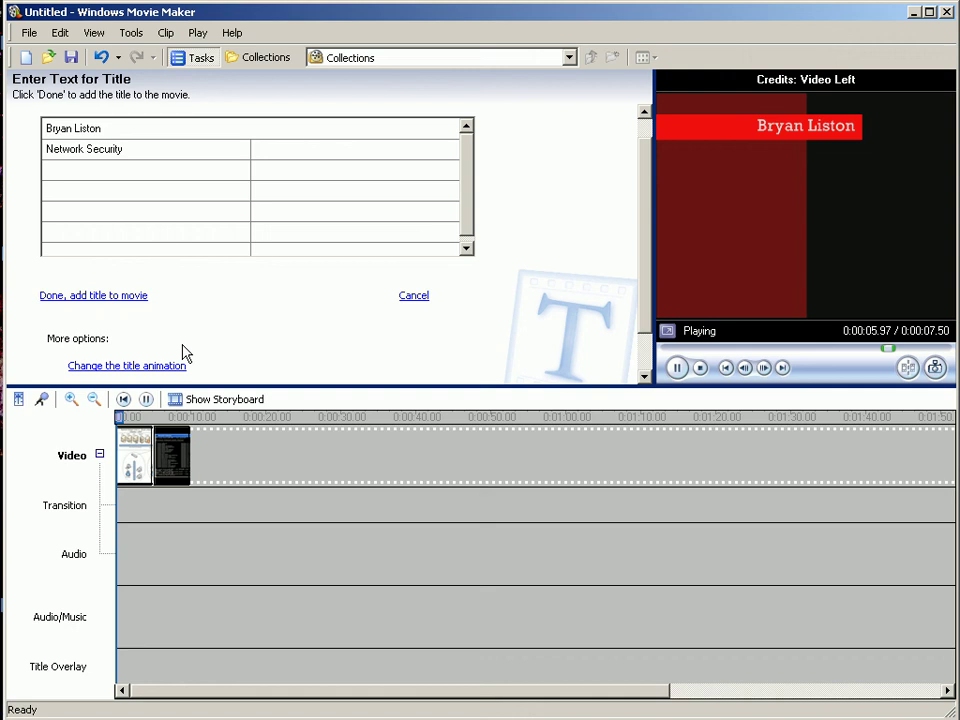
pyautogui.scroll(-2, 266, 354)
# - Recolour the title text black and add the title at the start of the movie
pyautogui.click(160, 361)
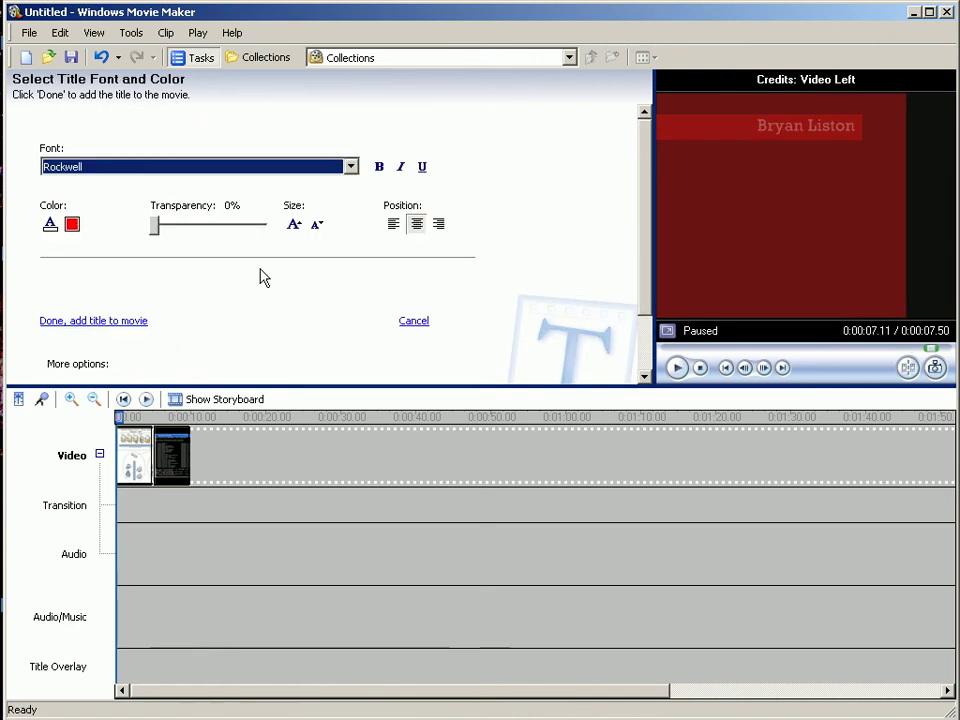
pyautogui.click(71, 224)
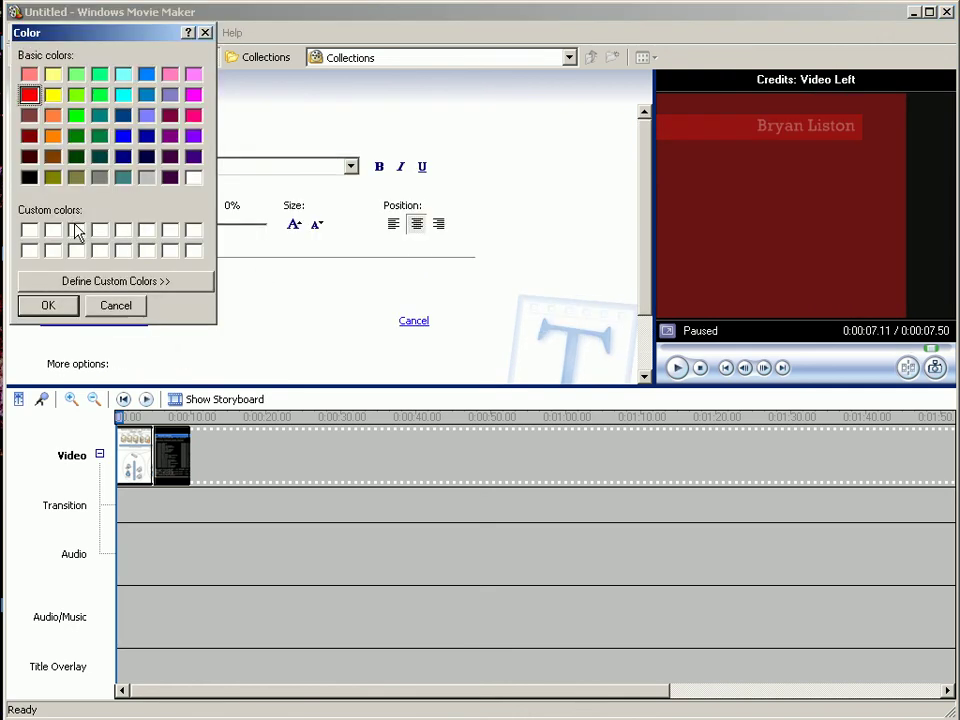
pyautogui.click(29, 177)
pyautogui.click(48, 305)
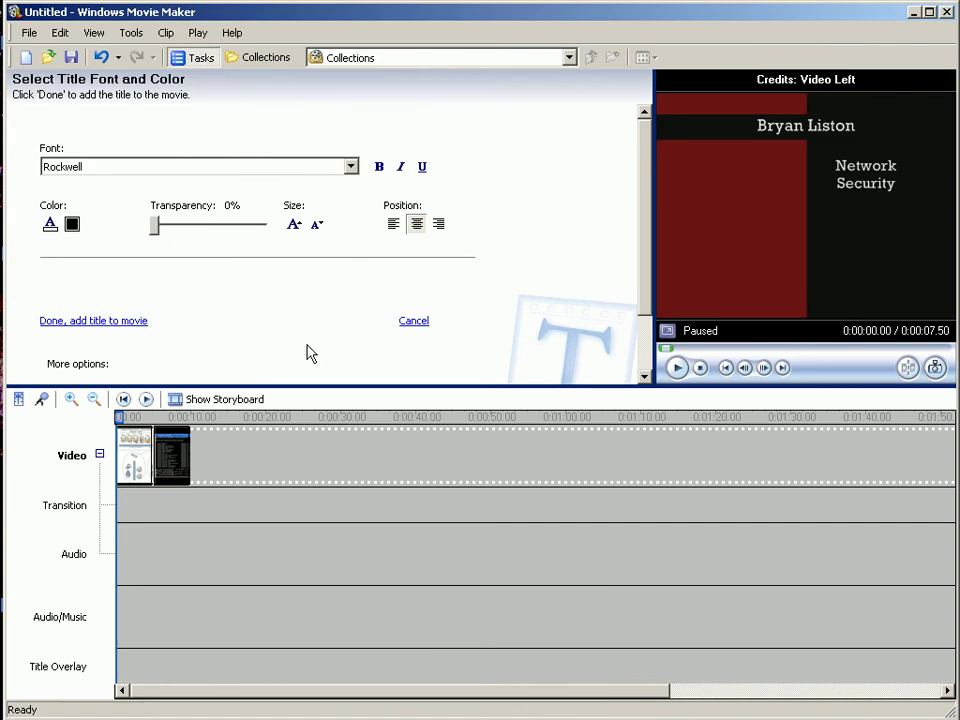
pyautogui.scroll(-2, 251, 356)
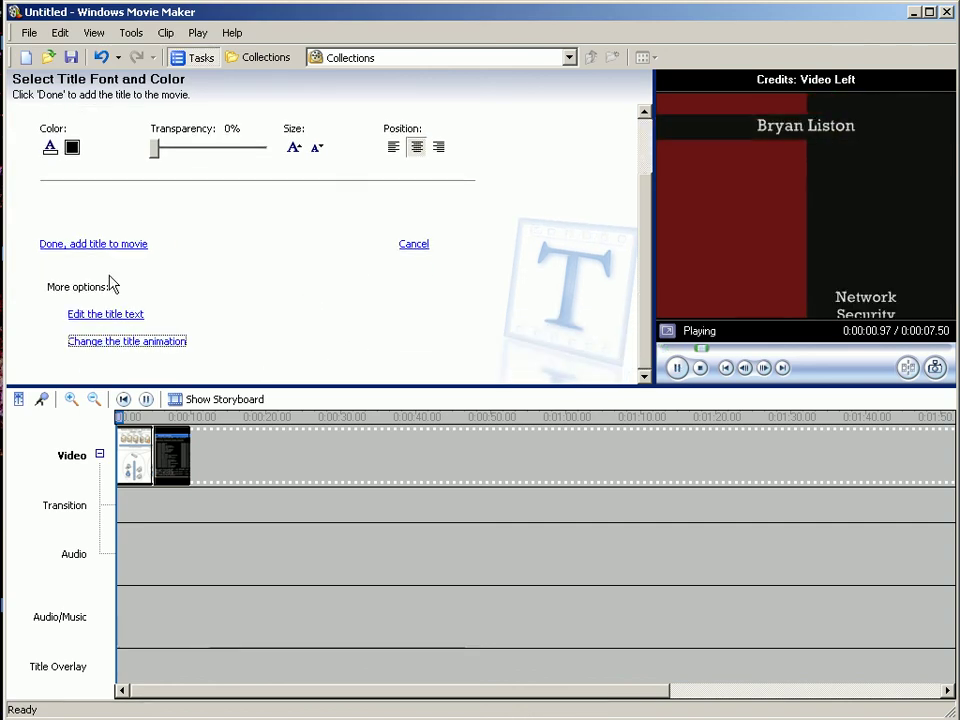
pyautogui.click(80, 245)
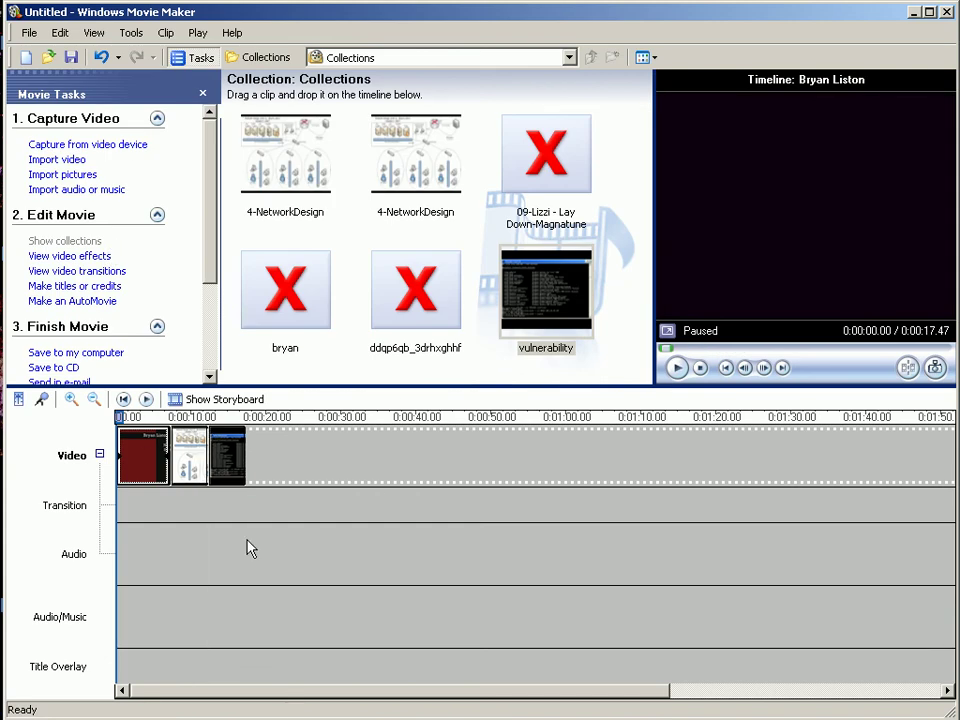
# - Drop a copy of the red name title after the last clip, then select 4-NetworkDesign and show video effects
pyautogui.click(211, 480)
pyautogui.moveTo(141, 459); pyautogui.dragTo(297, 462)
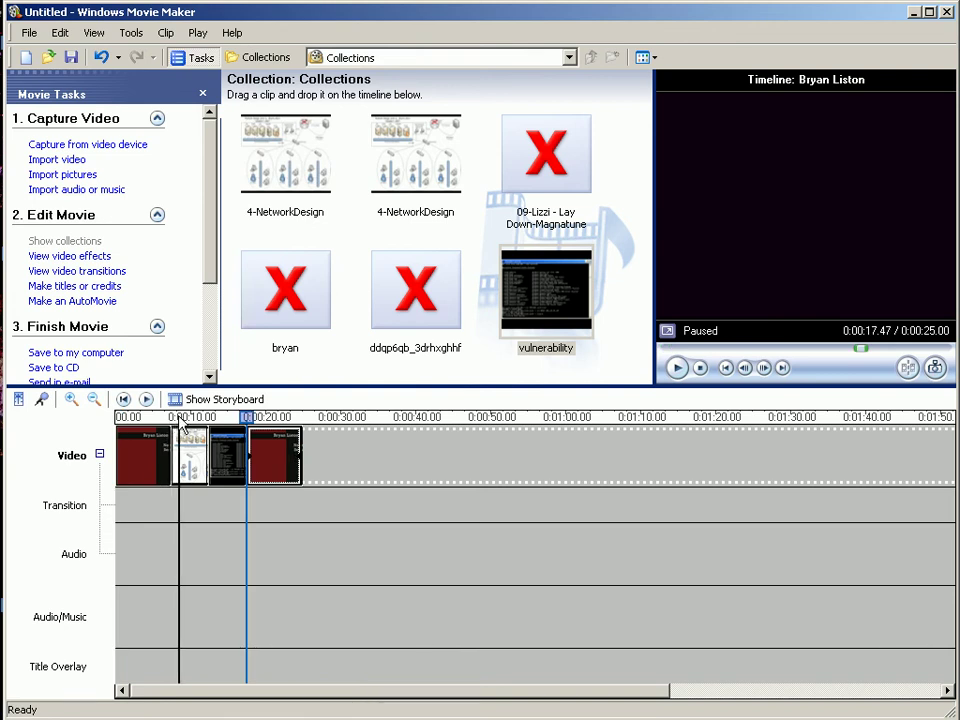
pyautogui.click(193, 469)
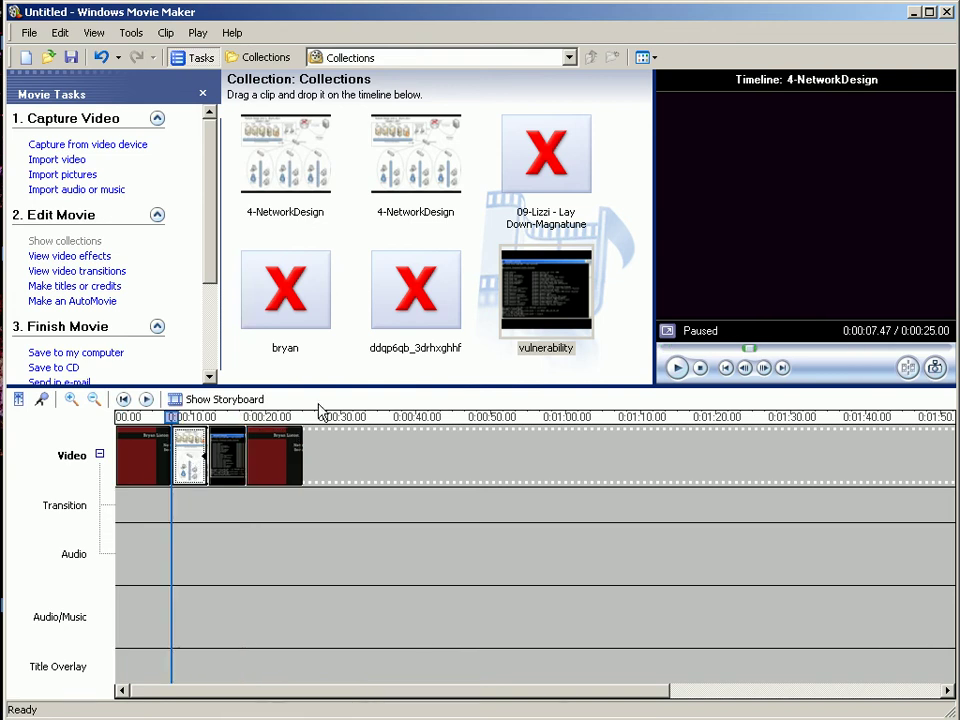
pyautogui.click(97, 258)
pyautogui.moveTo(645, 170)
pyautogui.mouseDown()
pyautogui.moveTo(643, 204)
pyautogui.moveTo(645, 188)
pyautogui.mouseUp()
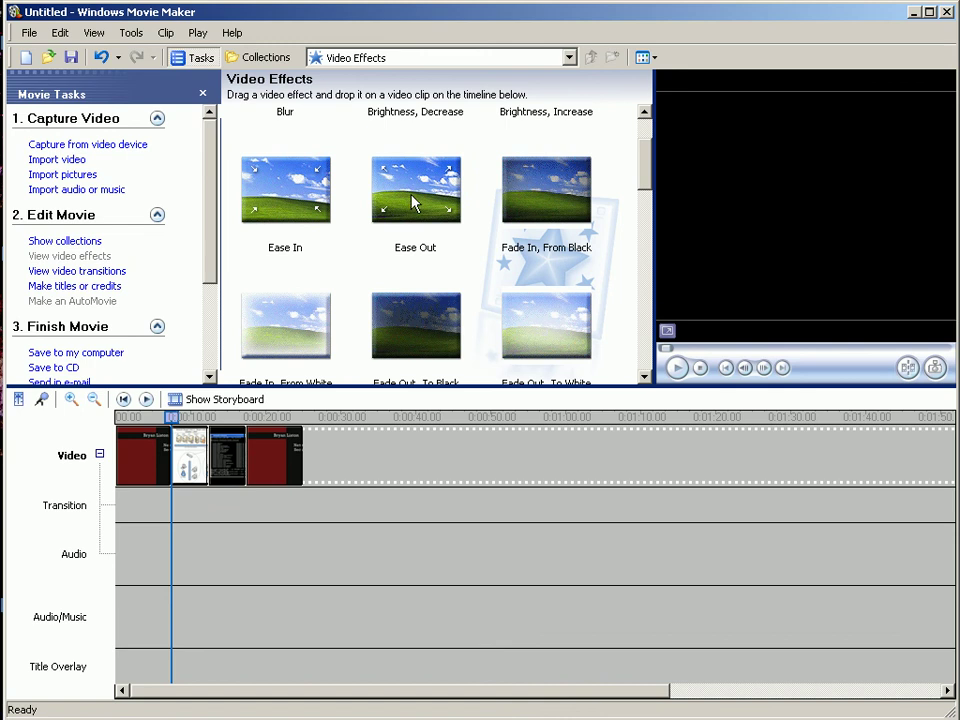
# - Apply Ease Out to the 4-NetworkDesign and vulnerability clips, preview the movie, then select 4-NetworkDesign
pyautogui.moveTo(409, 199); pyautogui.dragTo(189, 463)
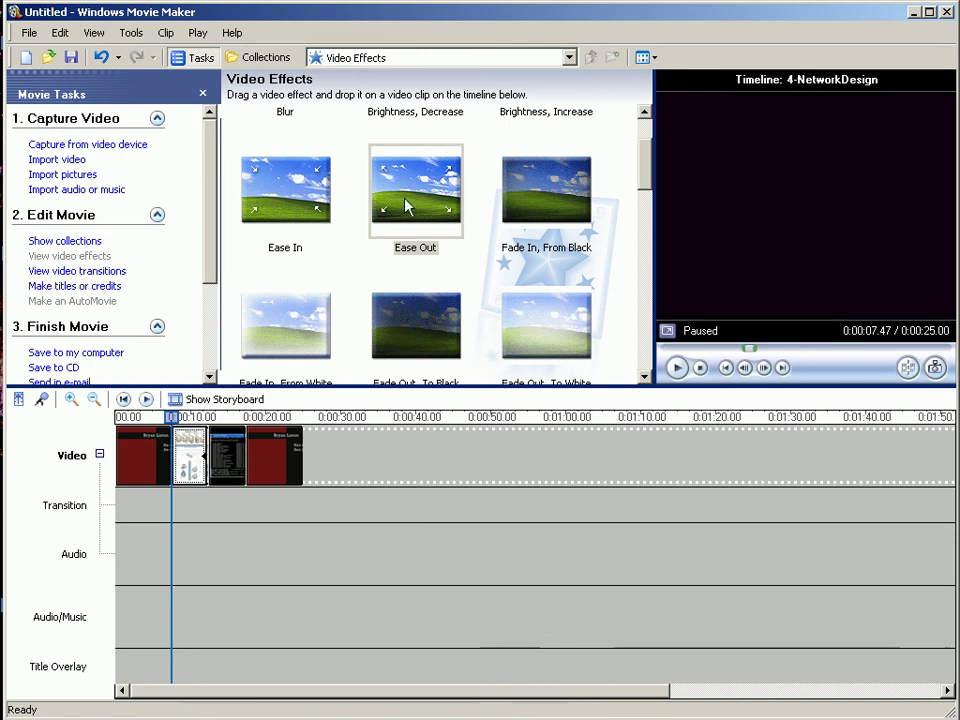
pyautogui.moveTo(416, 190); pyautogui.dragTo(228, 458)
pyautogui.click(160, 418)
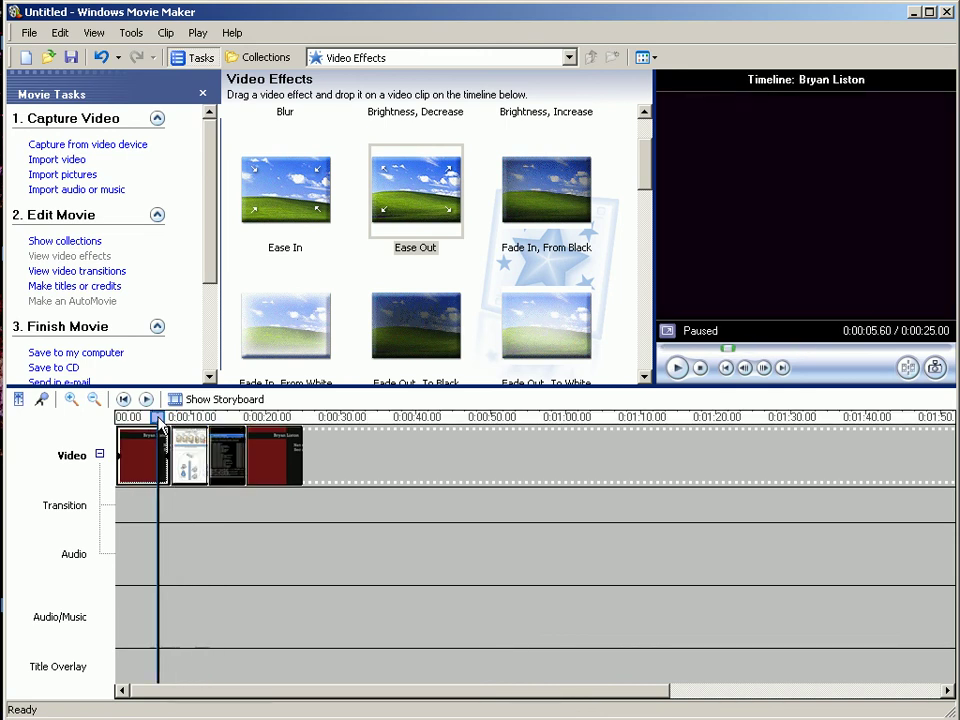
pyautogui.click(146, 399)
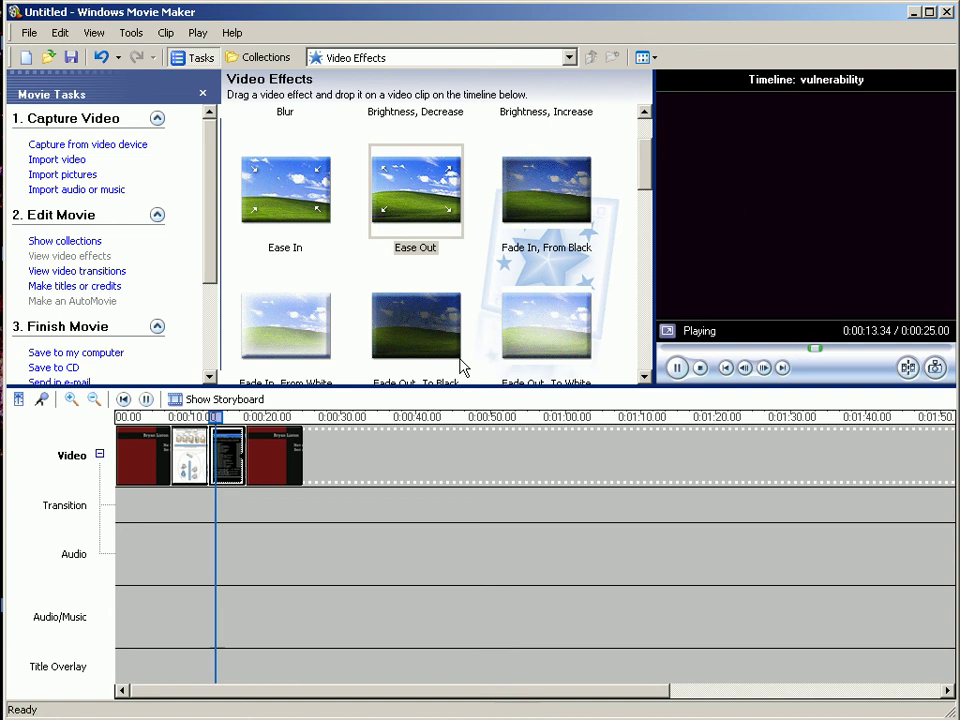
pyautogui.press('space')
pyautogui.click(185, 450)
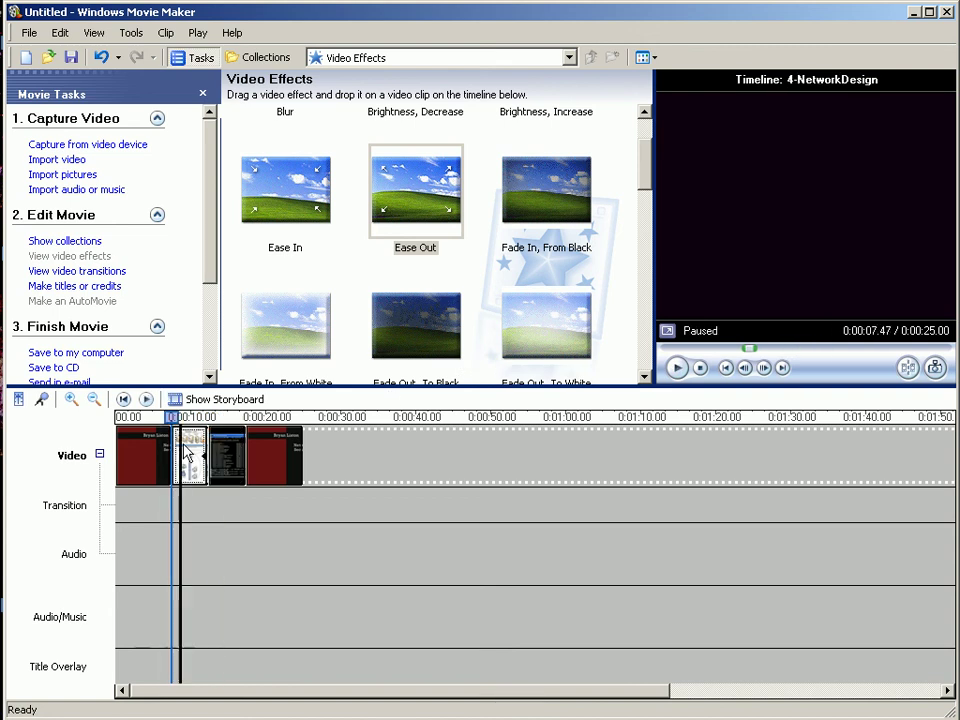
# - Add a 'Network Design' title over the selected clip with the Sports Scoreboard animation
pyautogui.click(90, 287)
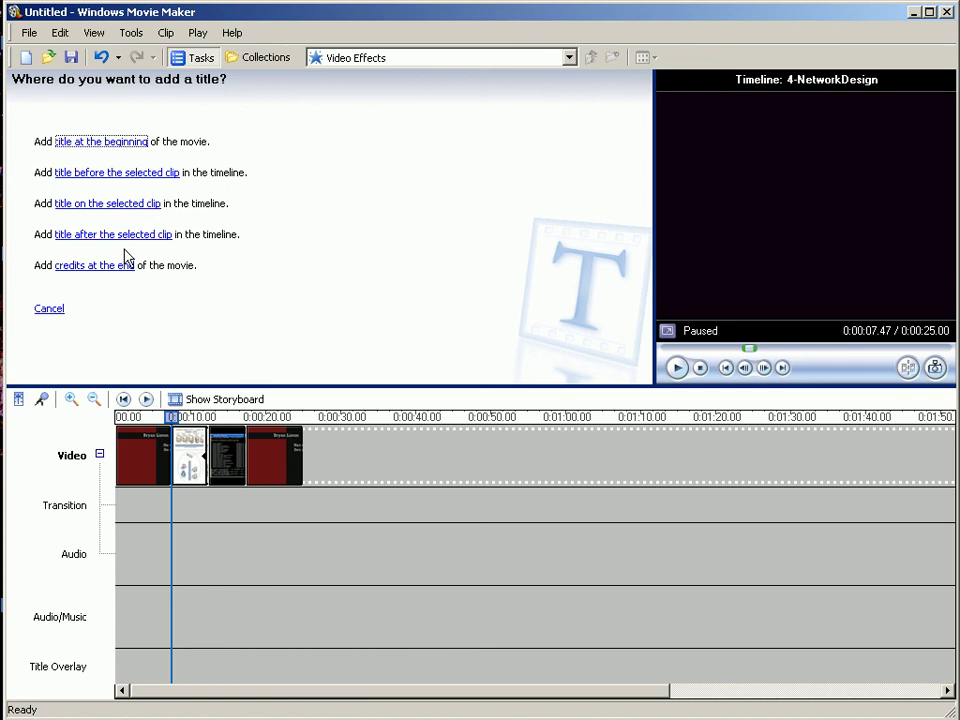
pyautogui.click(127, 204)
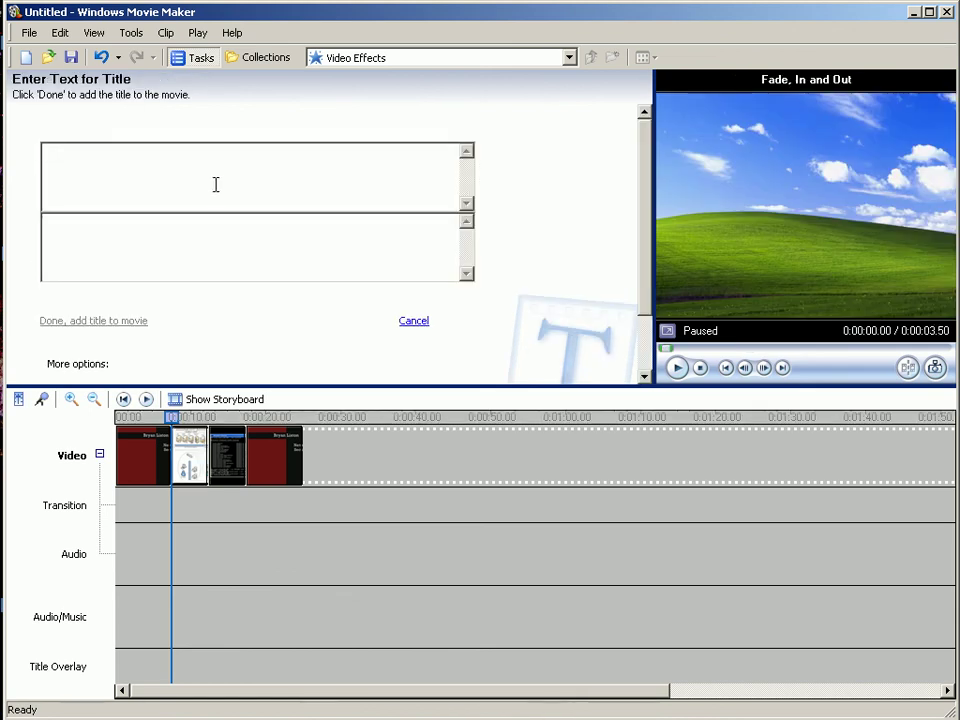
pyautogui.write('Network ')
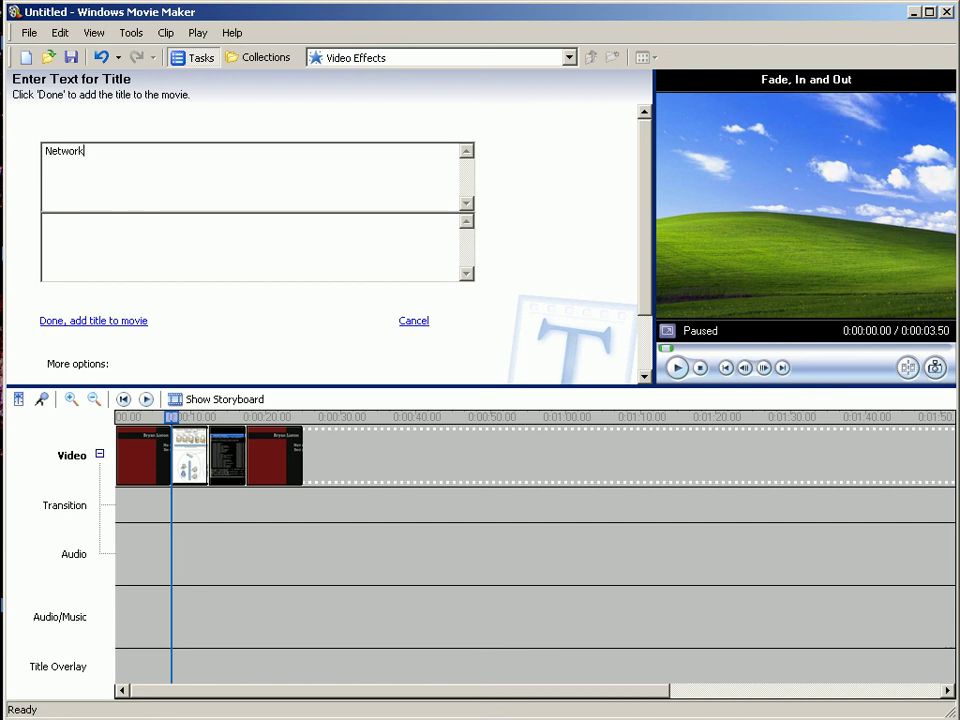
pyautogui.write('Diagram')
pyautogui.press('BackSpace')
pyautogui.press('BackSpace')
pyautogui.write('esign')
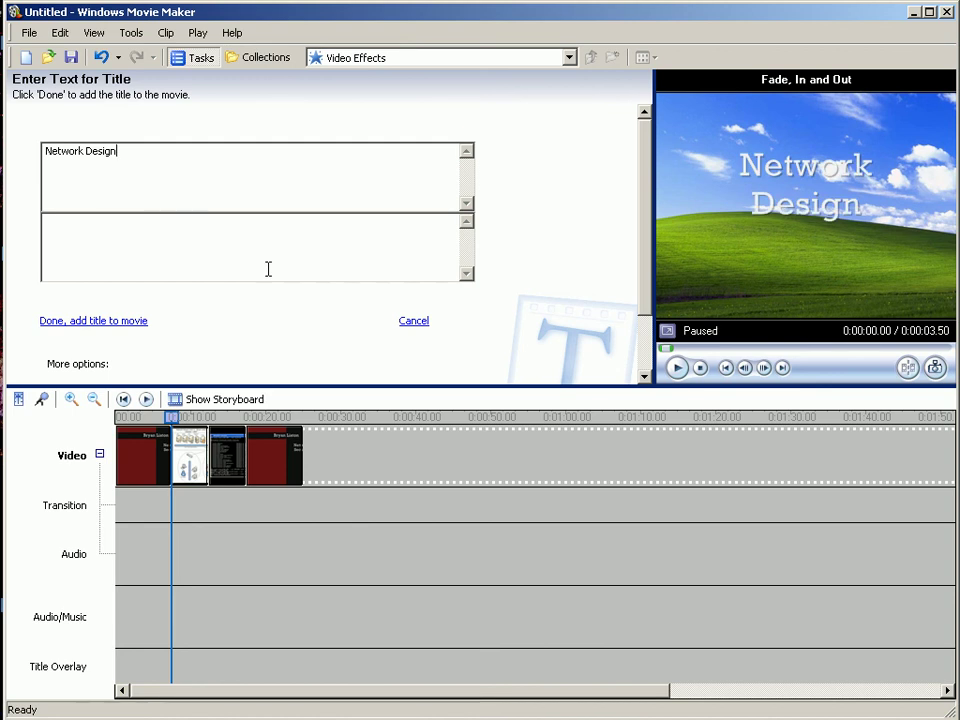
pyautogui.scroll(-2, 250, 335)
pyautogui.click(156, 333)
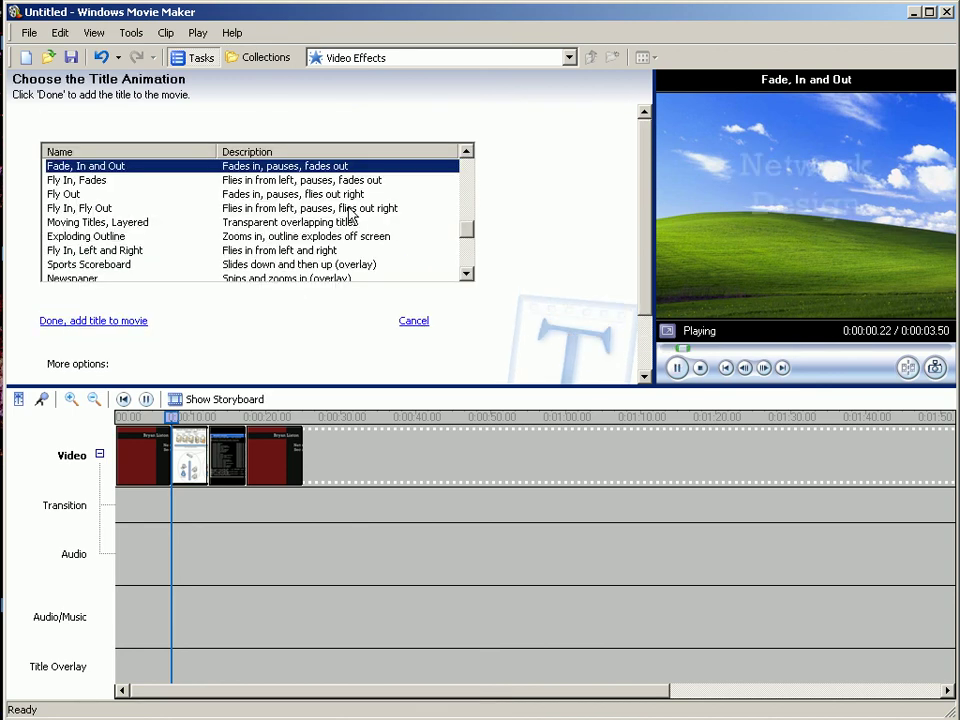
pyautogui.click(326, 265)
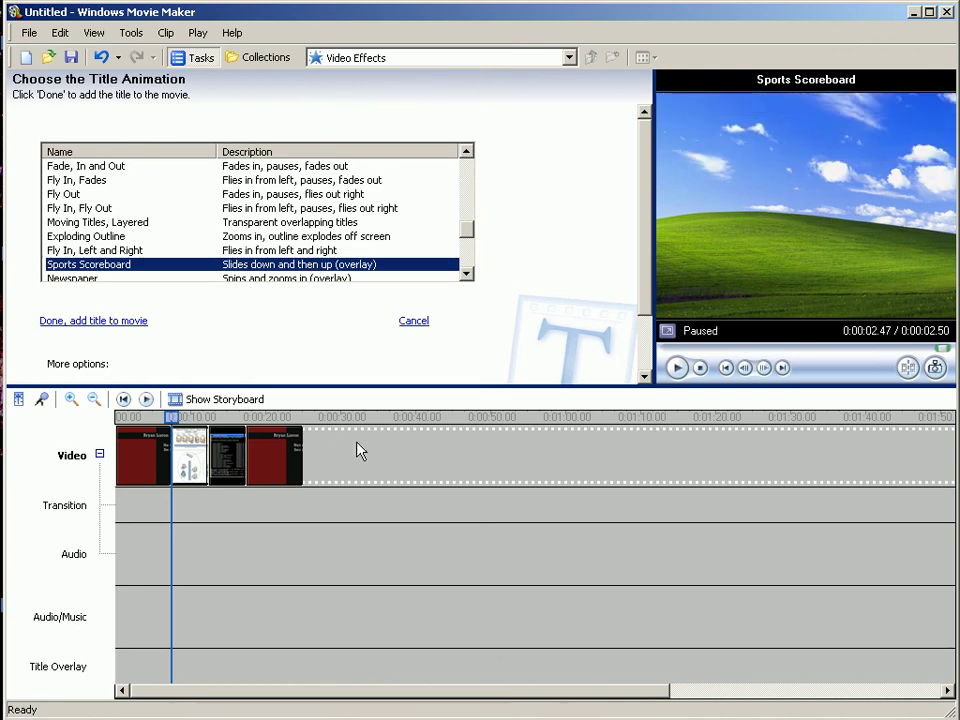
pyautogui.click(100, 319)
# - Add a 'Vulnerability Testing' title over the vulnerability clip
pyautogui.press('Up')
pyautogui.press('Right')
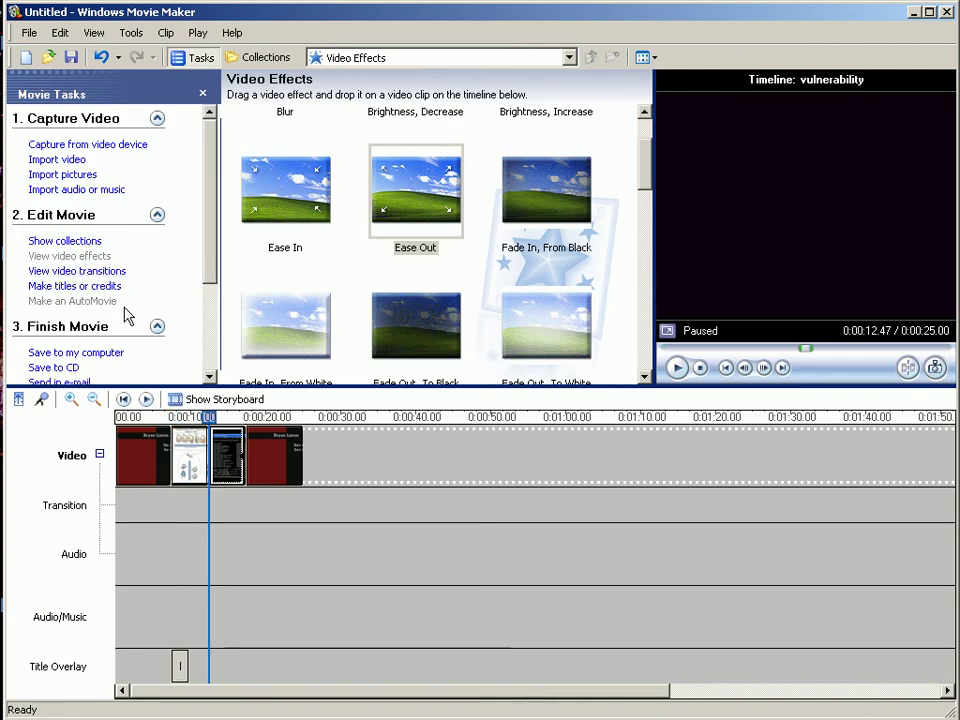
pyautogui.click(101, 288)
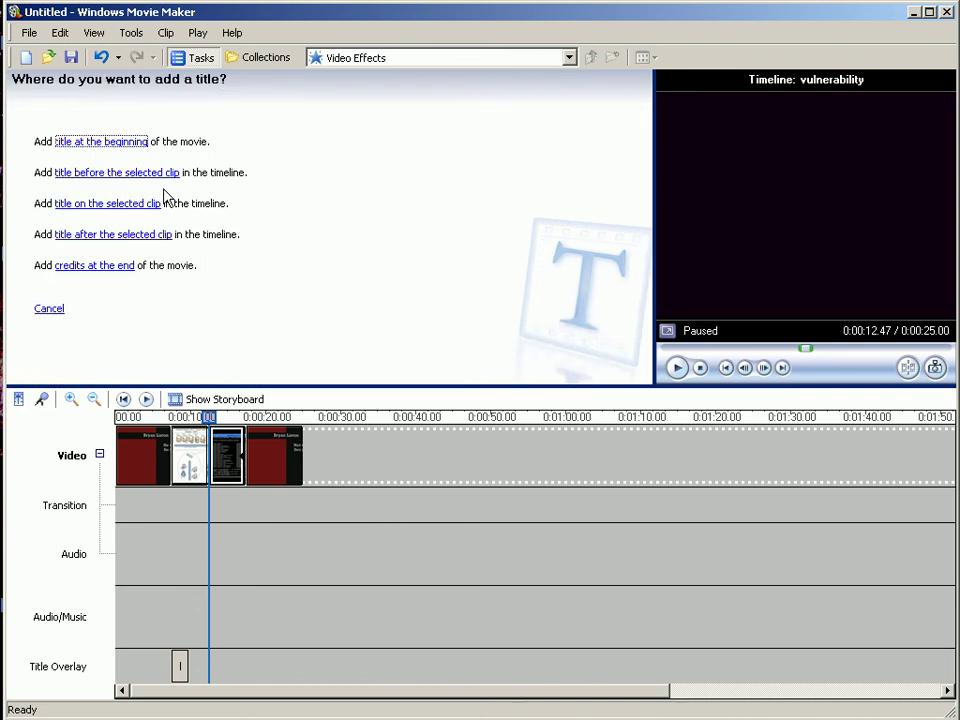
pyautogui.click(125, 205)
pyautogui.write('Vulnerability')
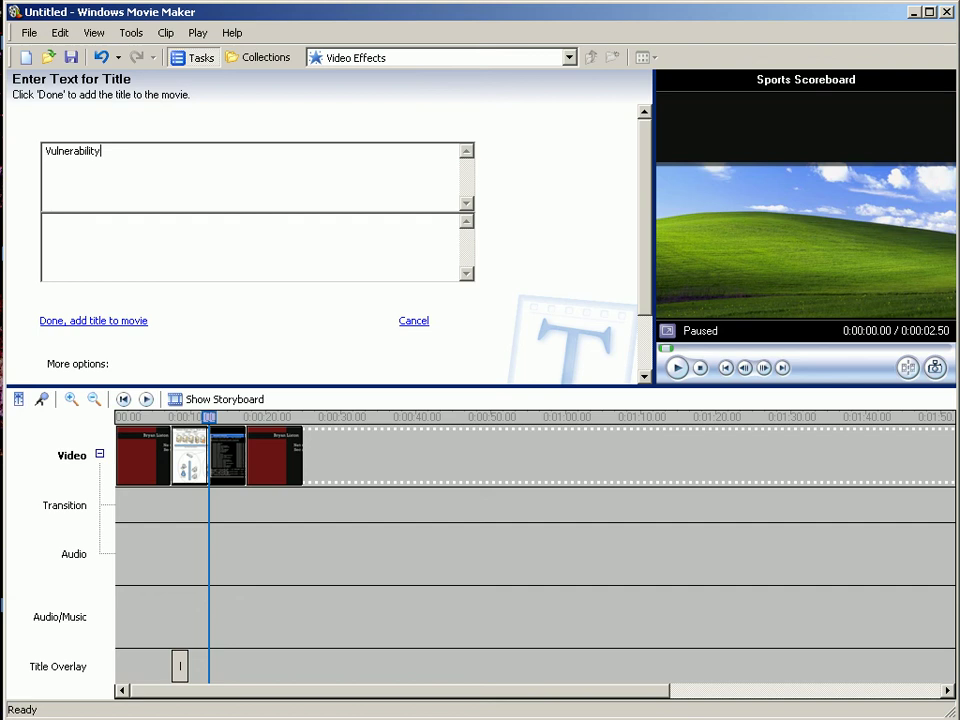
pyautogui.write(' Testing')
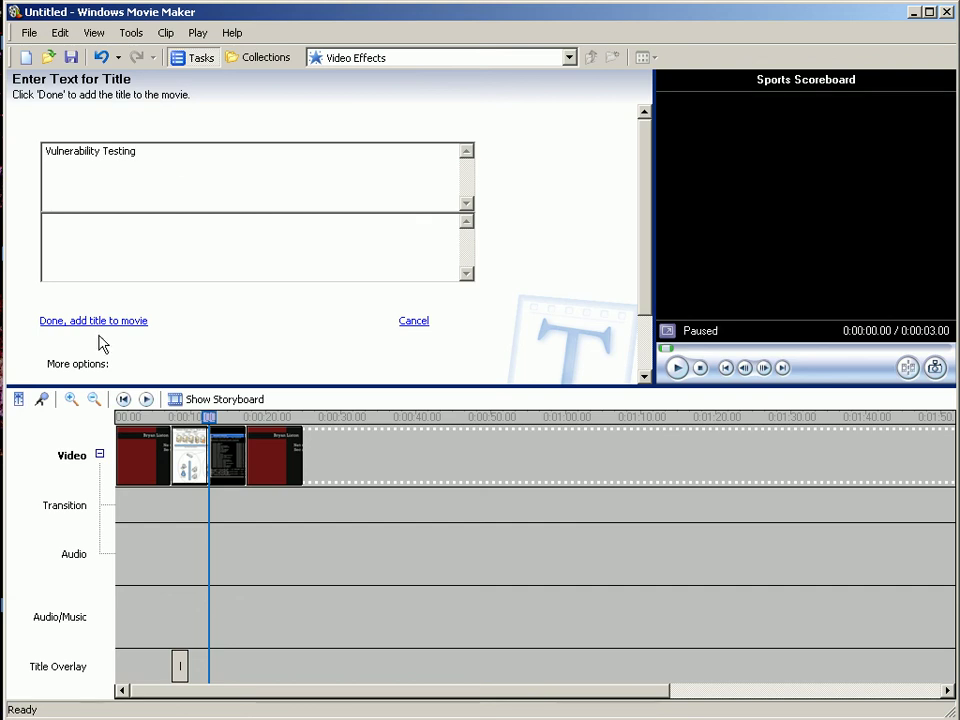
pyautogui.click(105, 321)
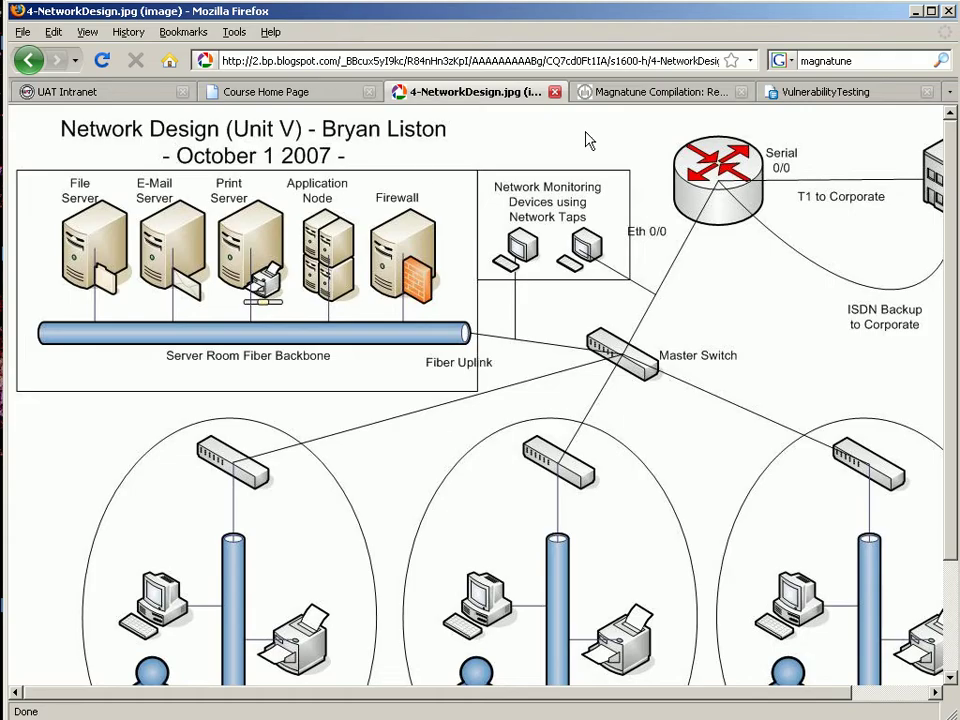
# - Preview track 9 on the Magnatune album page and open its non-commercial licence terms
pyautogui.click(673, 92)
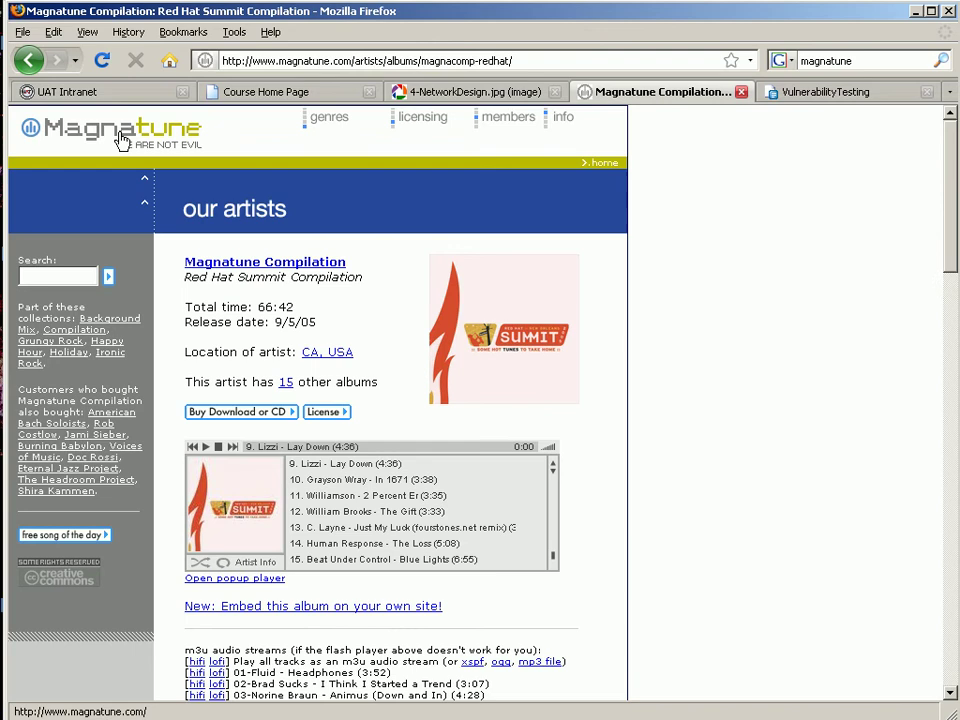
pyautogui.click(367, 466)
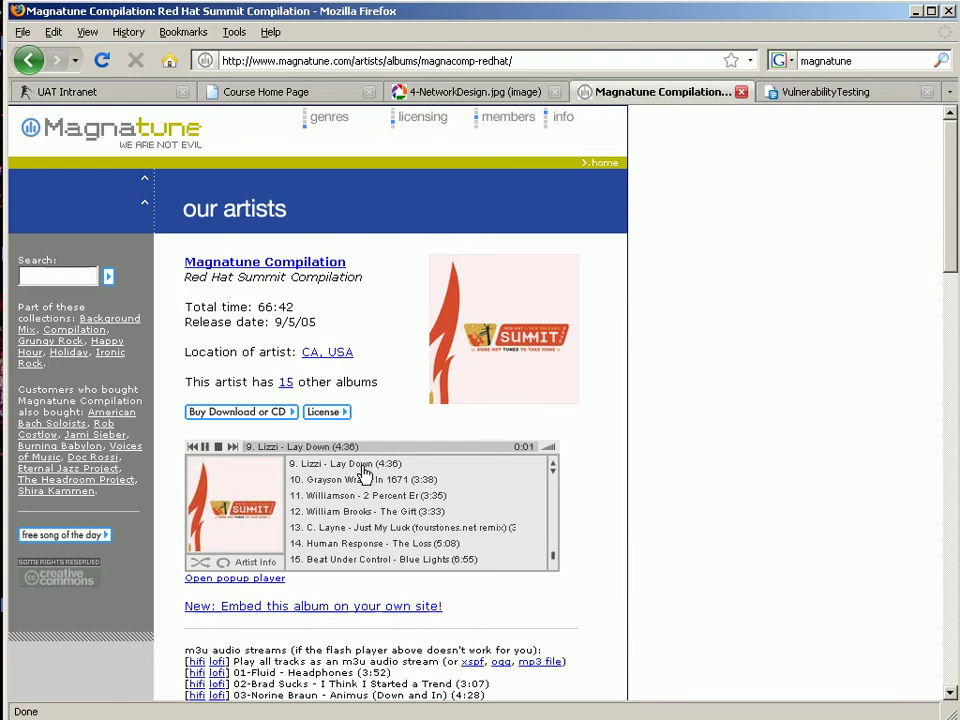
pyautogui.click(339, 416)
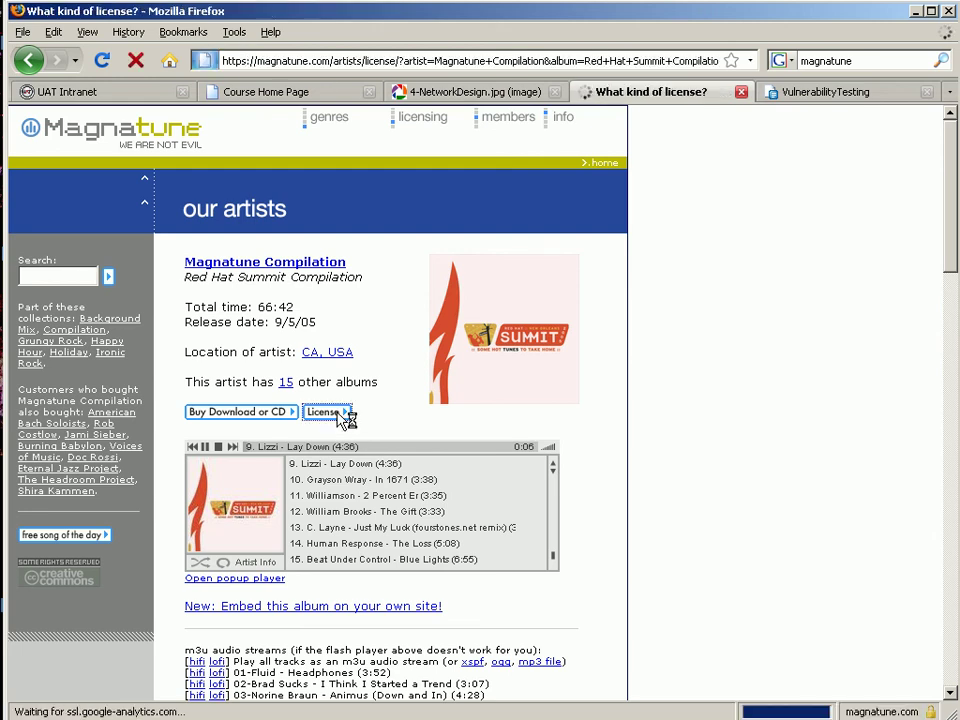
pyautogui.click(243, 443)
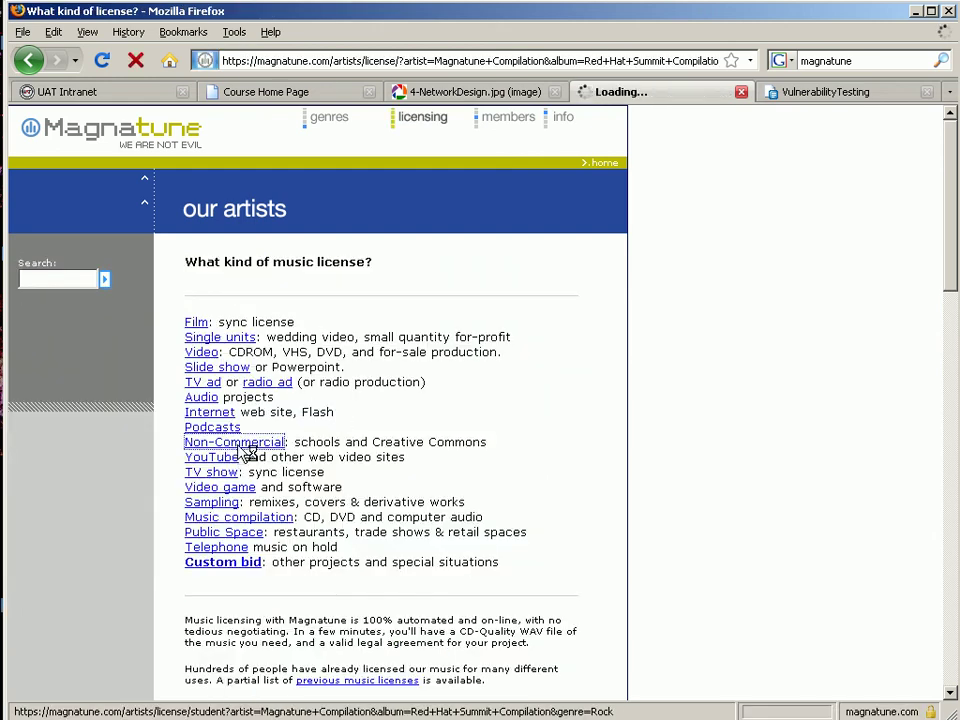
# - Save the 09-Lizzi - Lay Down MP3 from the free download list to the Desktop
pyautogui.scroll(-10, 300, 450)
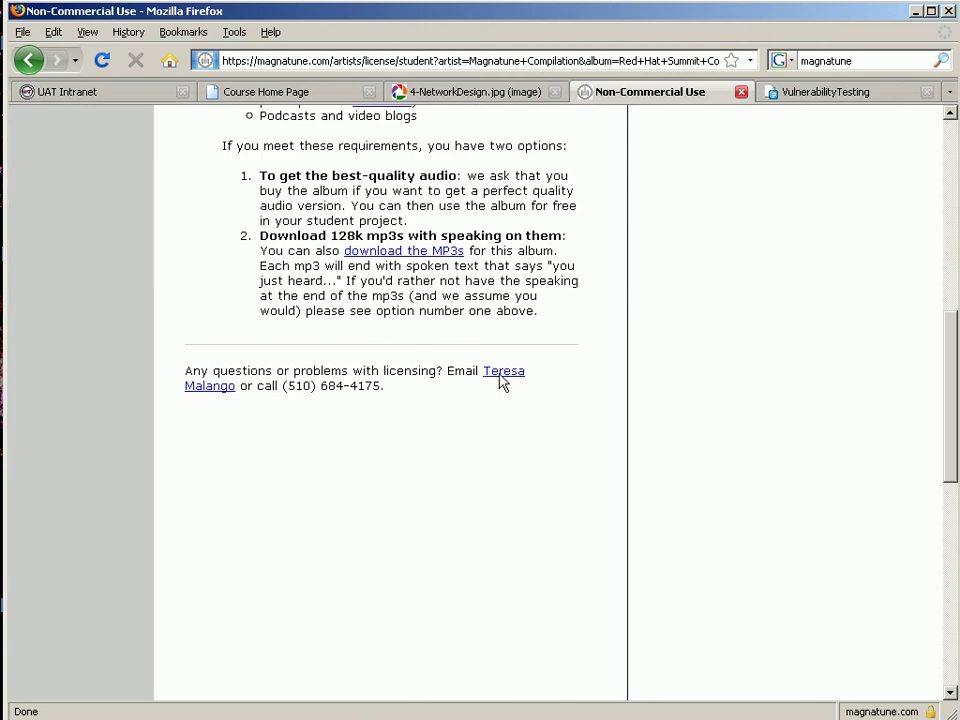
pyautogui.click(415, 252)
pyautogui.scroll(-5, 381, 315)
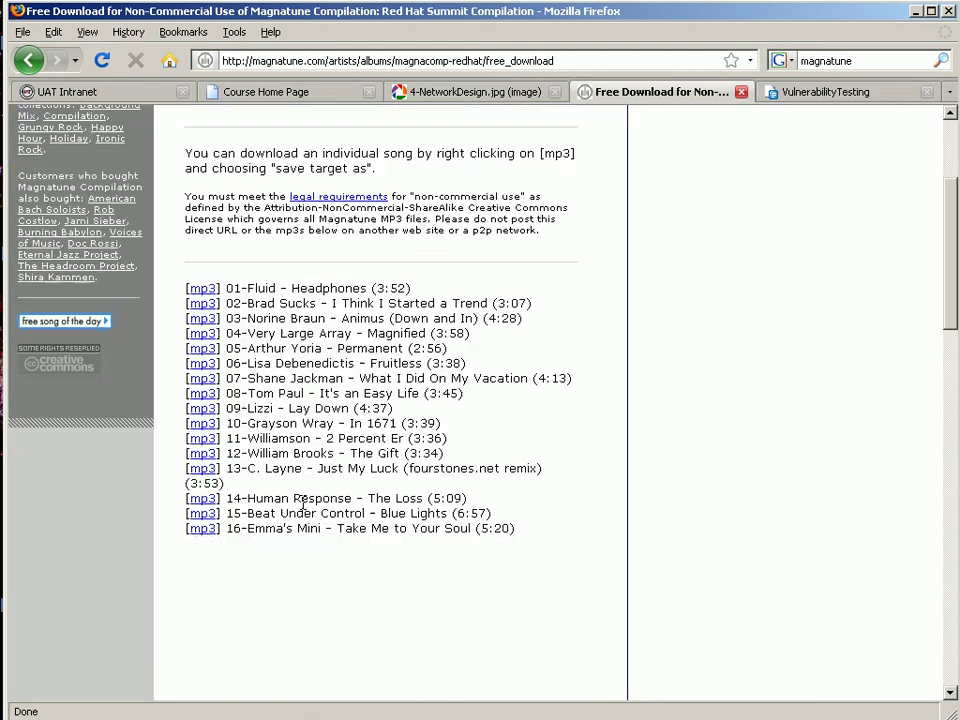
pyautogui.rightClick(203, 409)
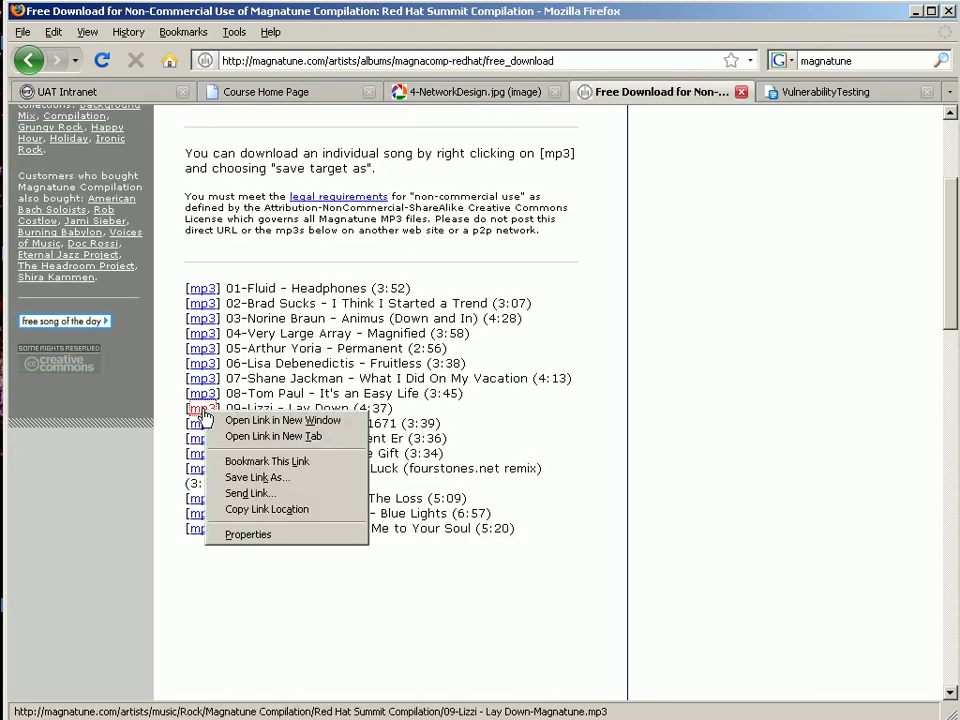
pyautogui.click(257, 477)
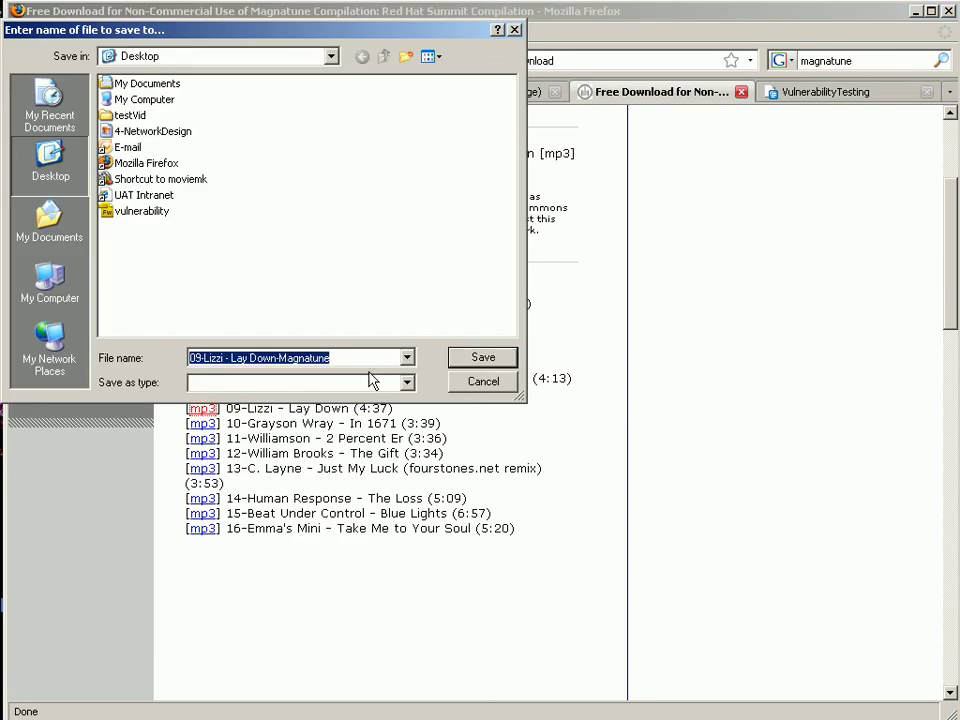
pyautogui.click(487, 362)
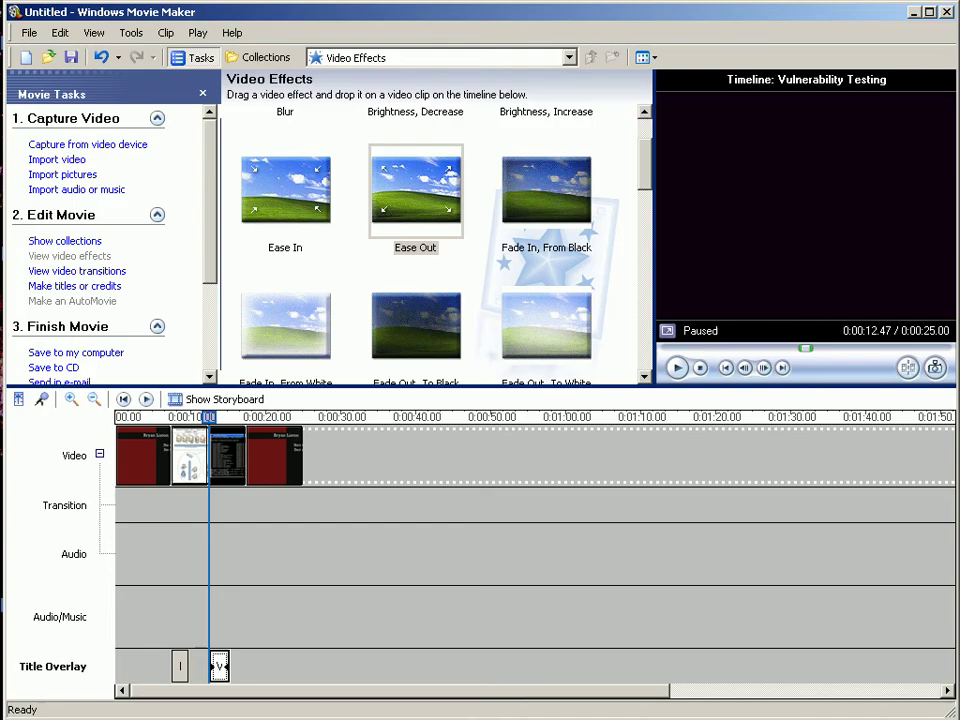
# - Import 09-Lizzi - Lay Down-Magnatune and lay it along the Audio/Music track from the start
pyautogui.click(86, 189)
pyautogui.click(190, 134)
pyautogui.click(488, 361)
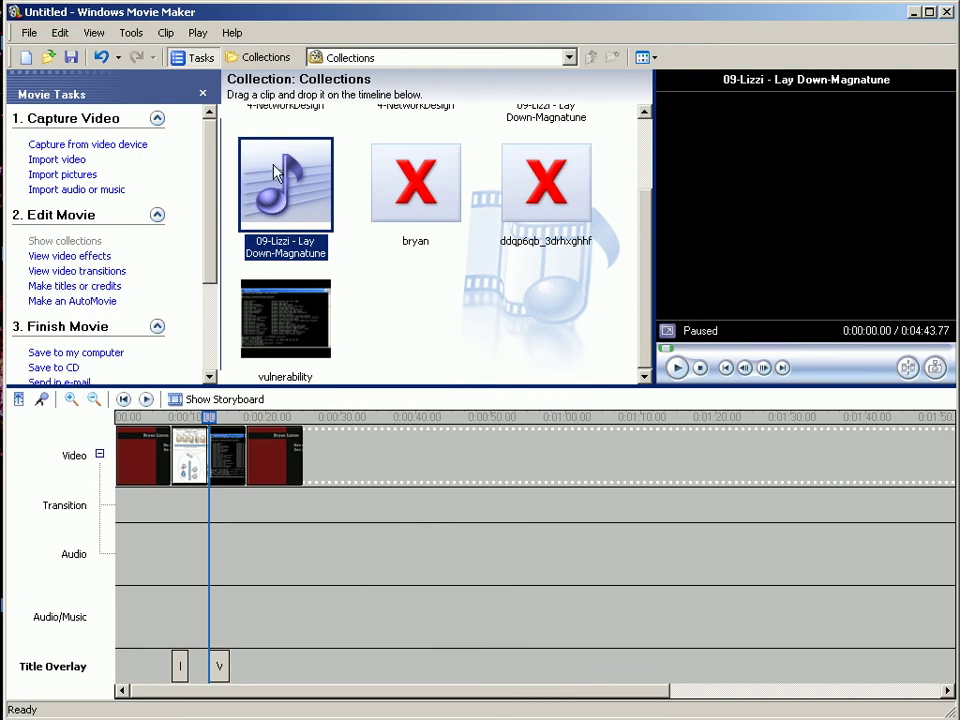
pyautogui.moveTo(283, 176); pyautogui.dragTo(112, 582)
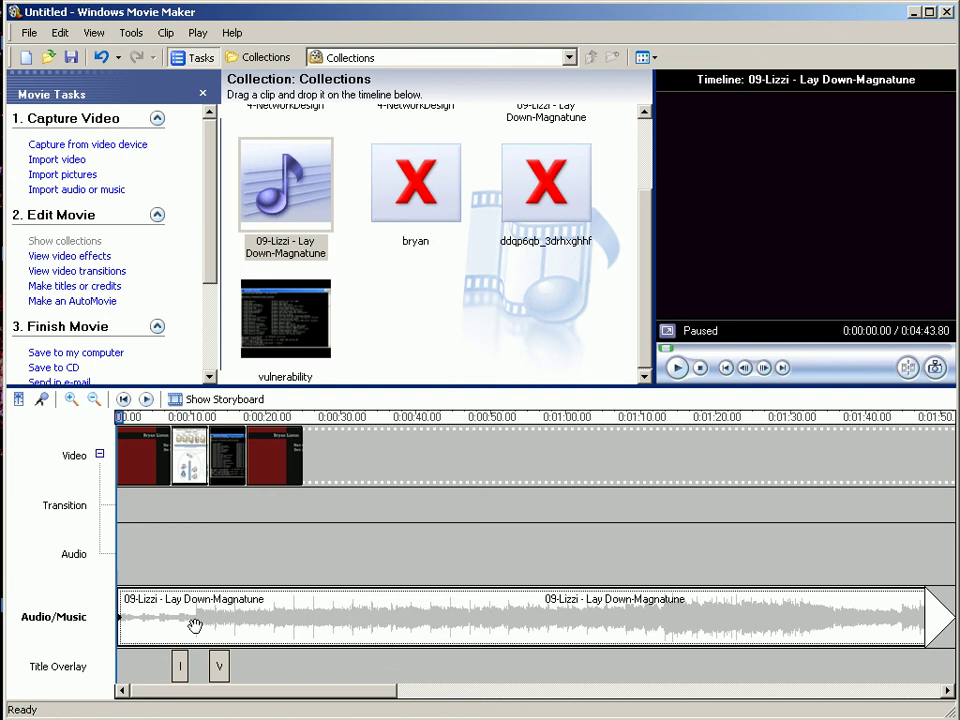
pyautogui.scroll(-1, 195, 625)
pyautogui.scroll(4, 195, 625)
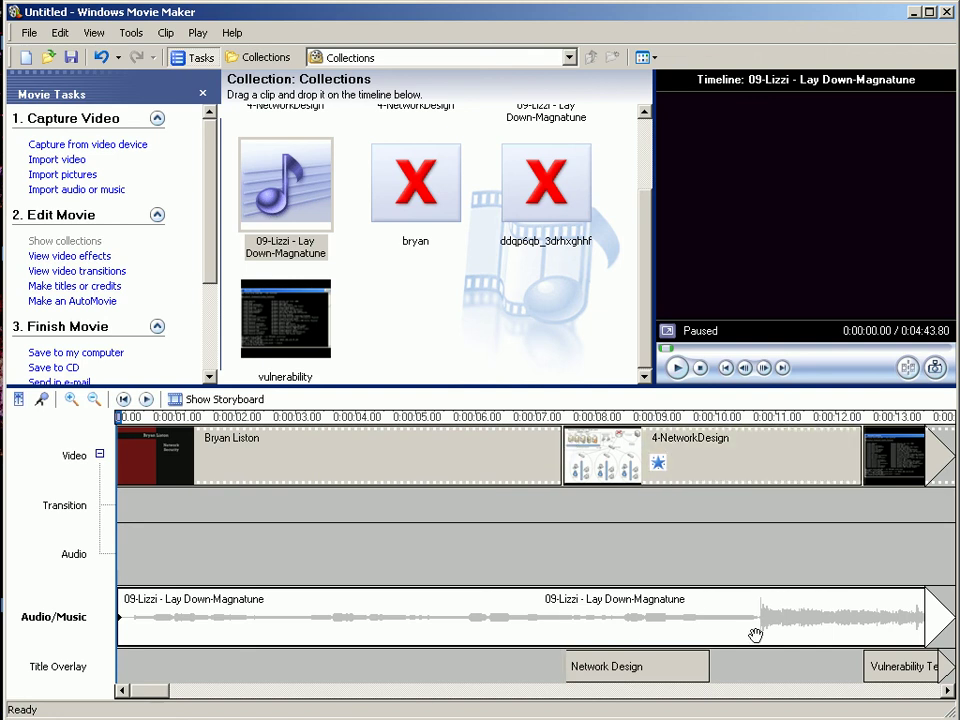
# - Align the music clip with the start of the timeline
pyautogui.moveTo(124, 617); pyautogui.dragTo(225, 617)
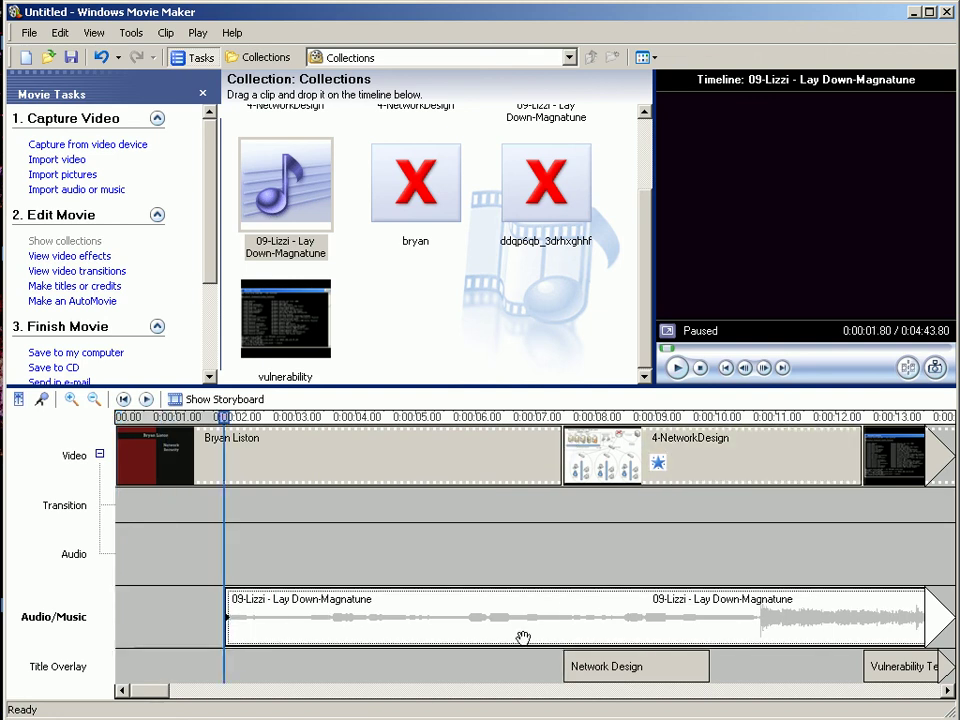
pyautogui.moveTo(660, 632); pyautogui.dragTo(200, 618)
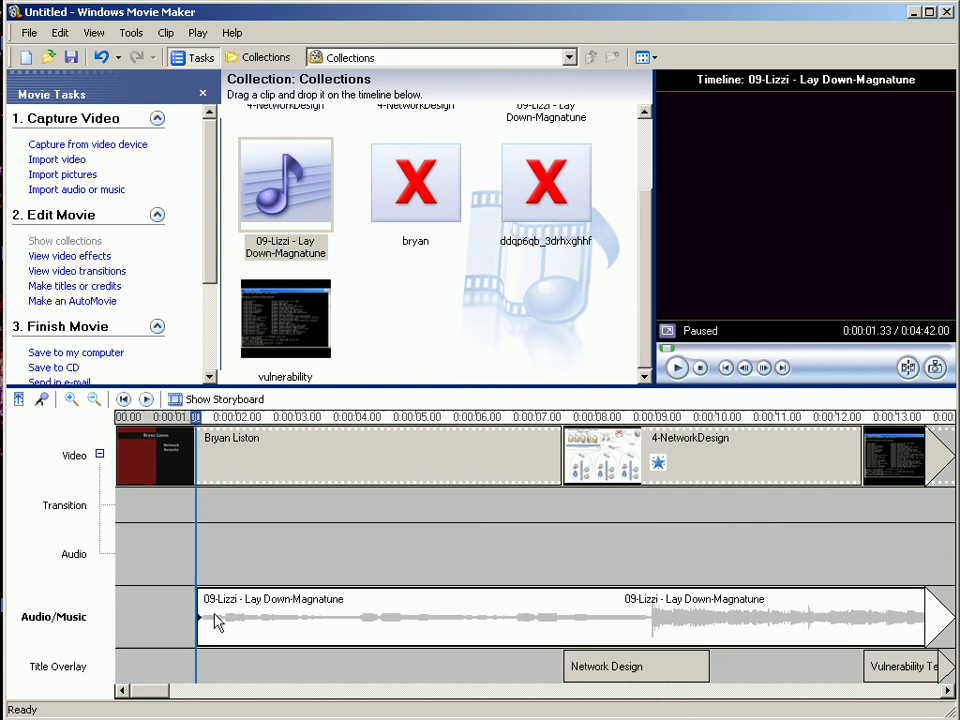
pyautogui.moveTo(287, 627); pyautogui.dragTo(253, 636)
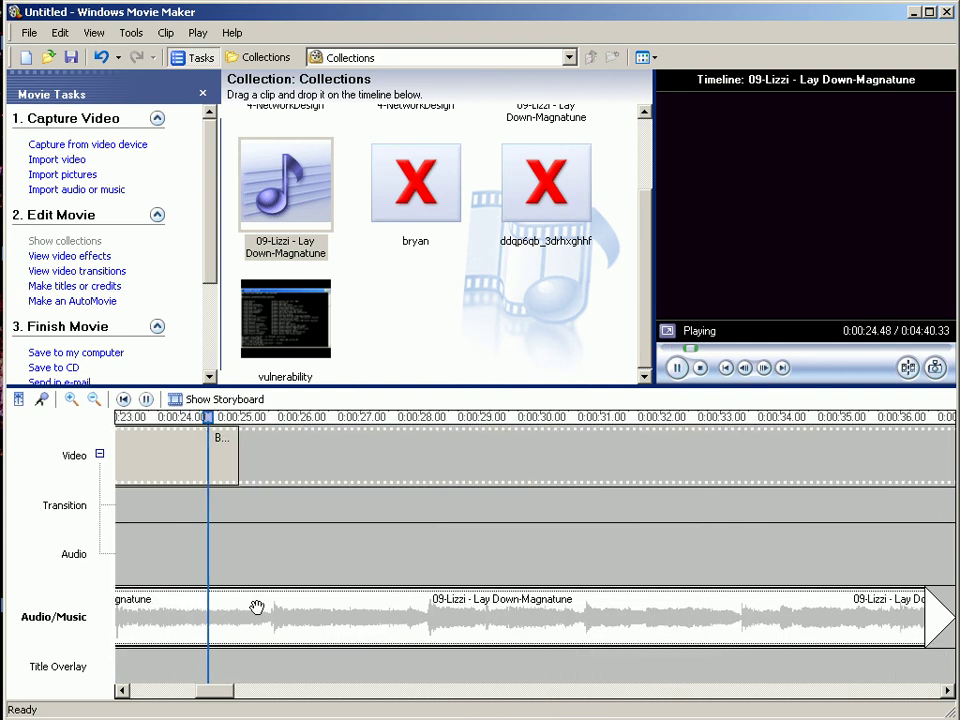
# - Split the music at 0:25 and delete everything after it
pyautogui.press('space')
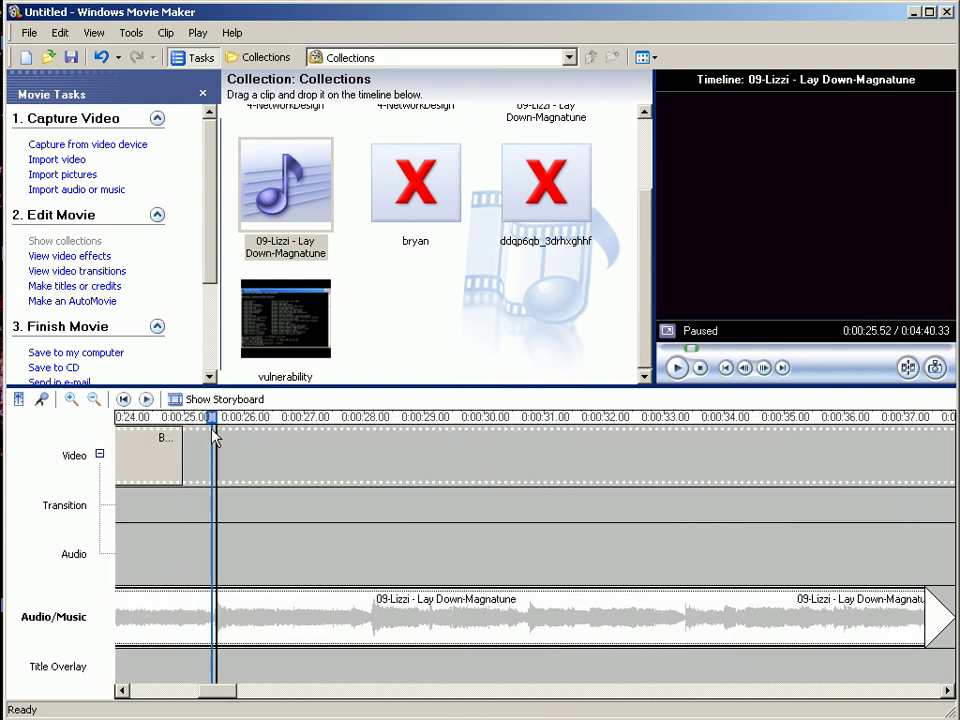
pyautogui.moveTo(212, 418); pyautogui.dragTo(184, 418)
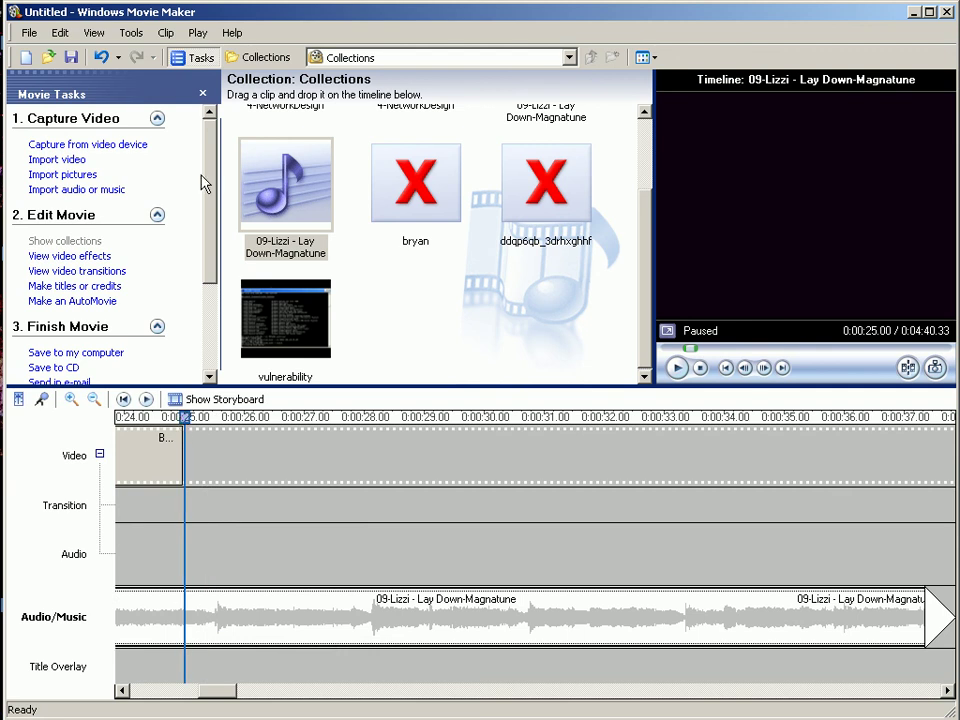
pyautogui.click(166, 33)
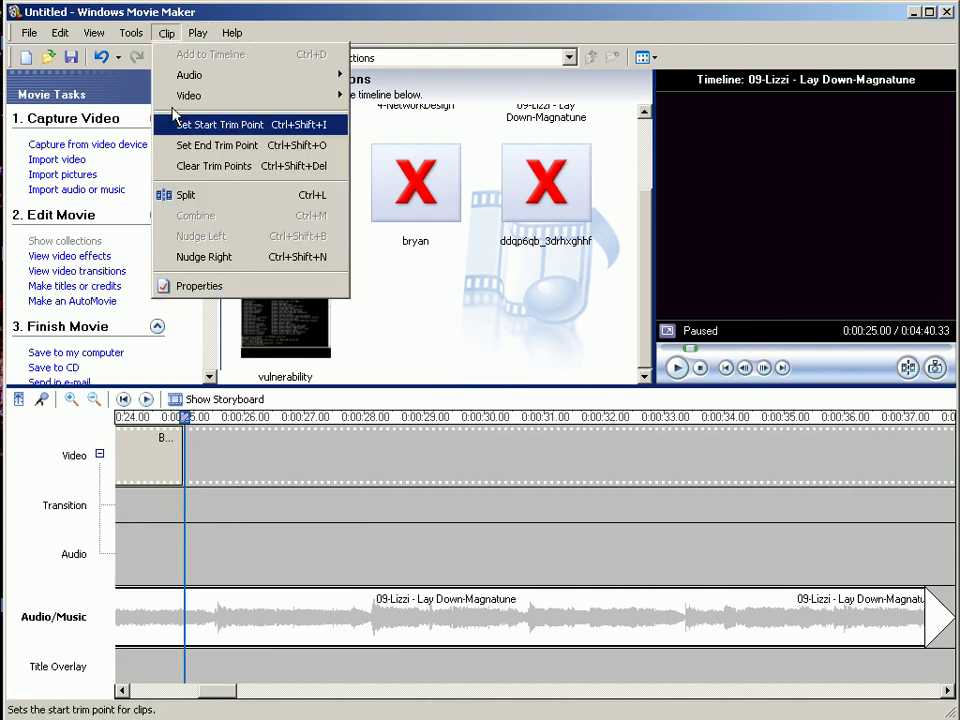
pyautogui.click(180, 195)
pyautogui.click(636, 640)
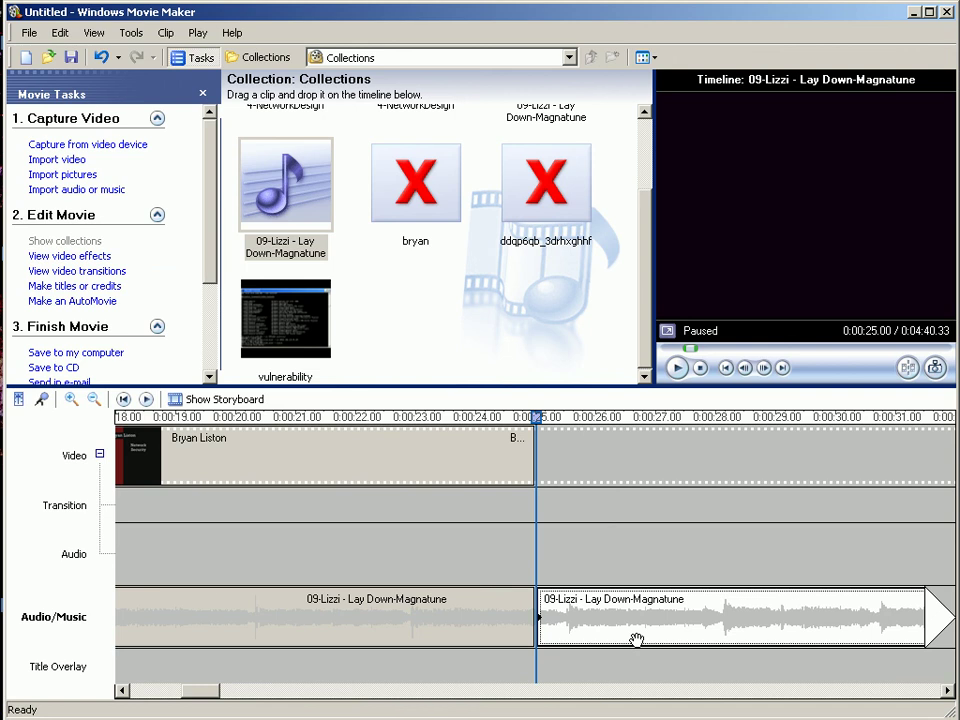
pyautogui.press('Delete')
pyautogui.click(489, 636)
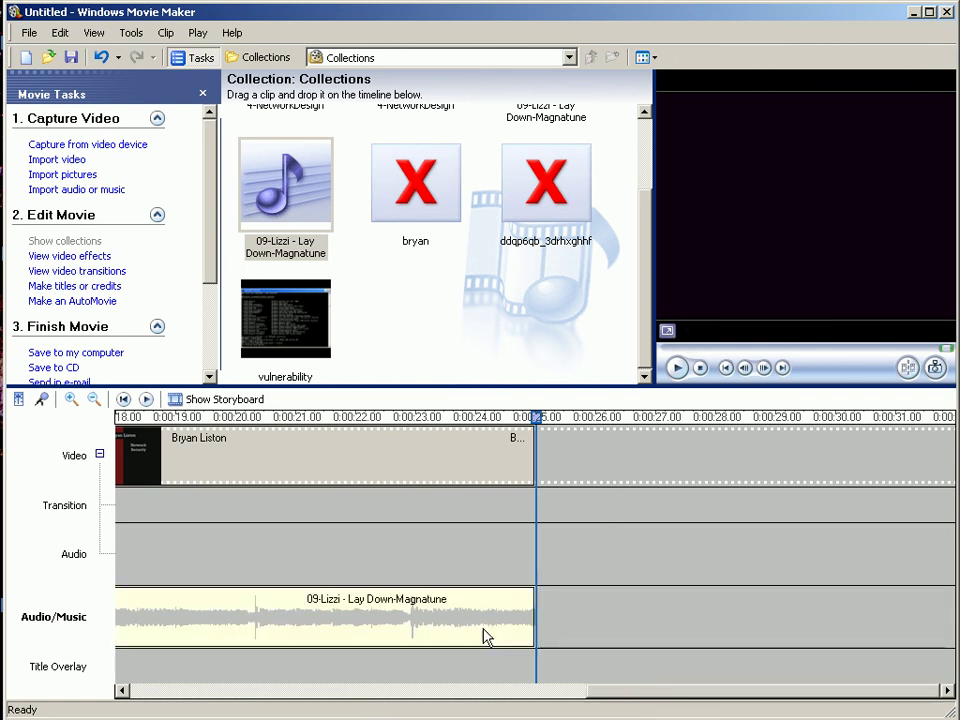
# - Apply Fade Out and Fade In to the remaining 25-second music clip
pyautogui.click(166, 32)
pyautogui.moveTo(188, 77)
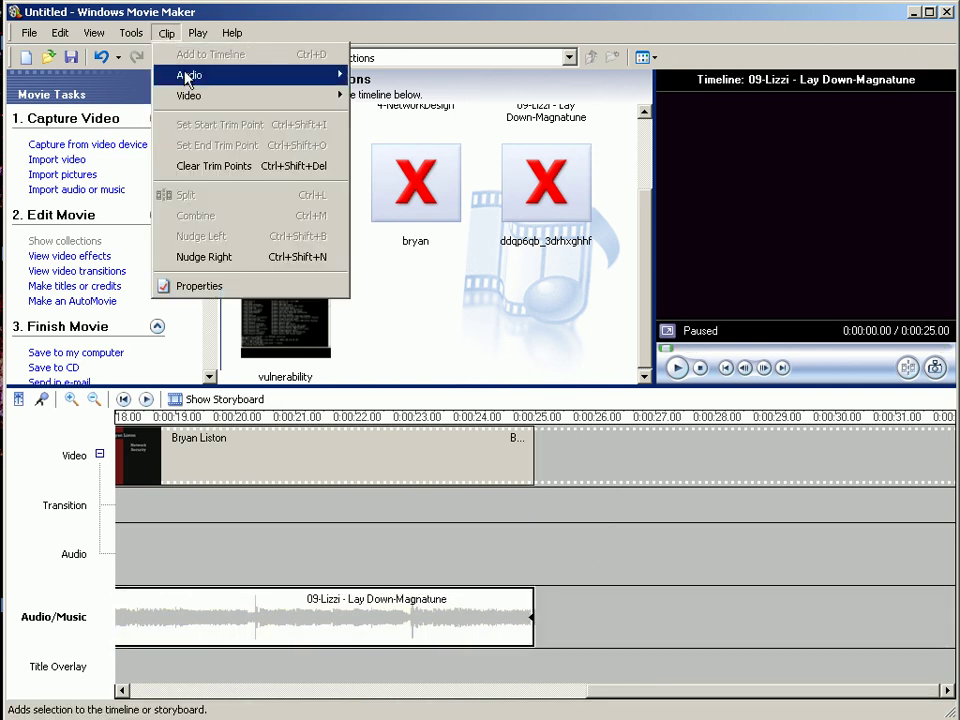
pyautogui.click(424, 116)
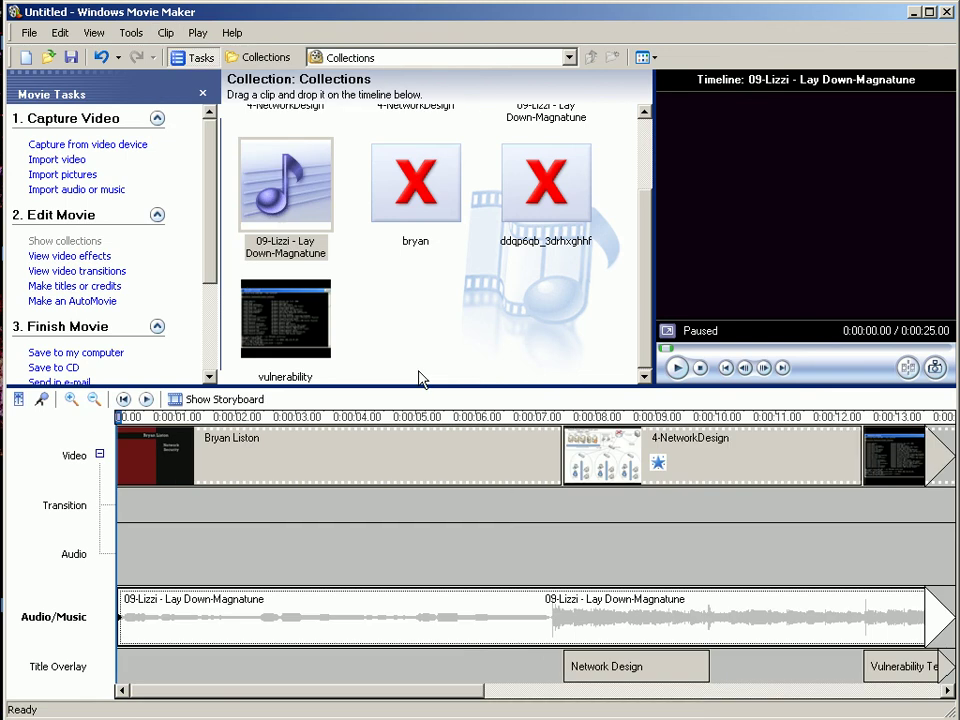
pyautogui.click(166, 32)
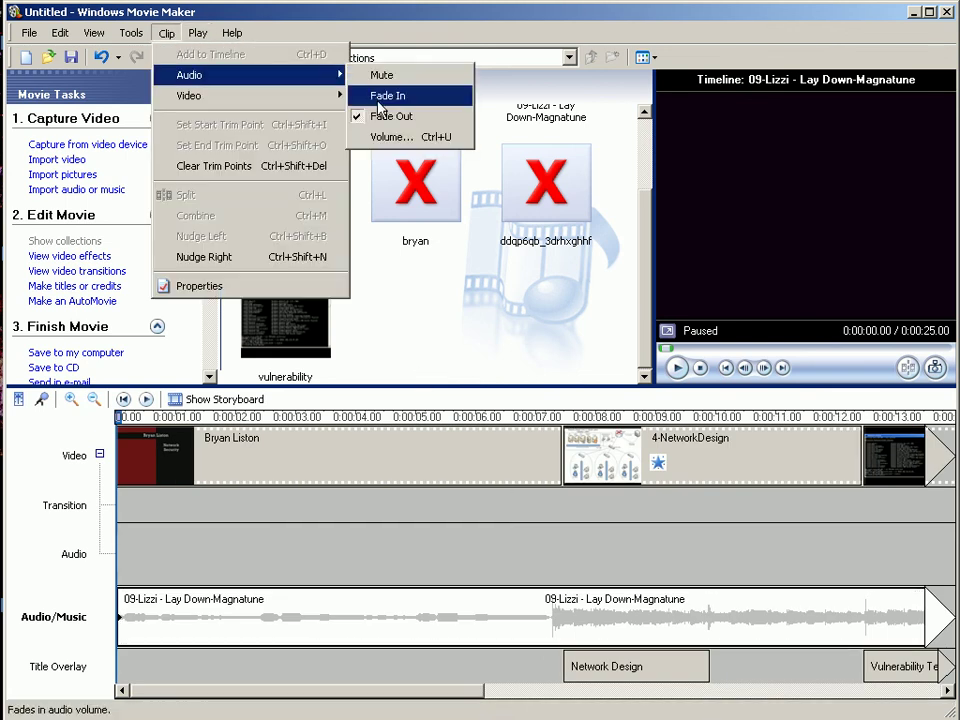
pyautogui.click(386, 94)
pyautogui.moveTo(461, 703); pyautogui.dragTo(699, 709)
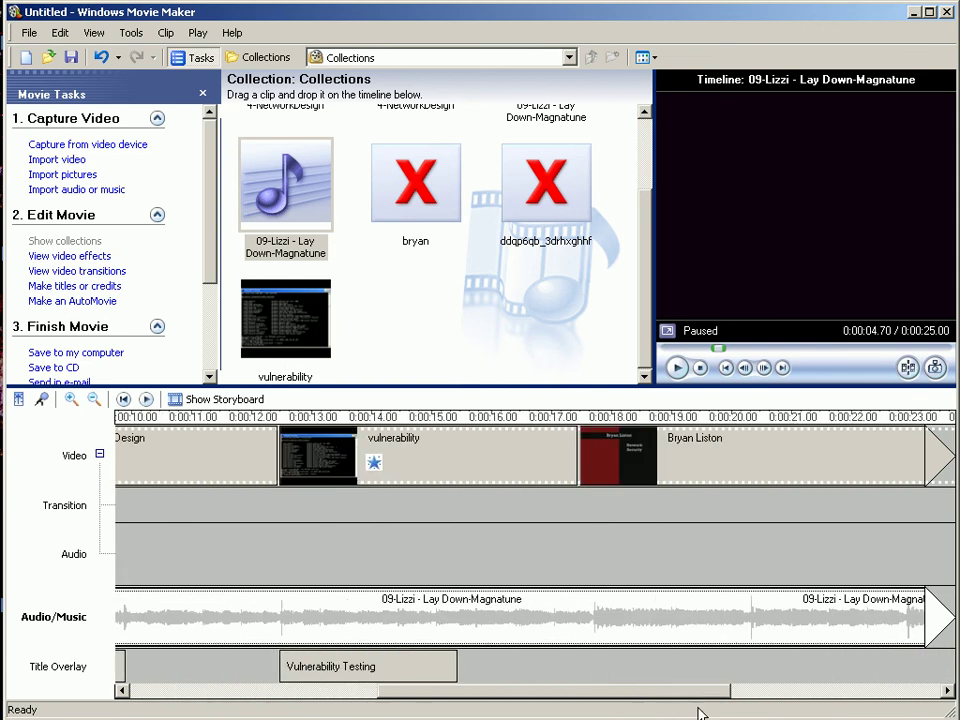
# - Change the name title's animation from Credits: Video Left to Credits: Exploding
pyautogui.click(699, 470)
pyautogui.doubleClick(630, 453)
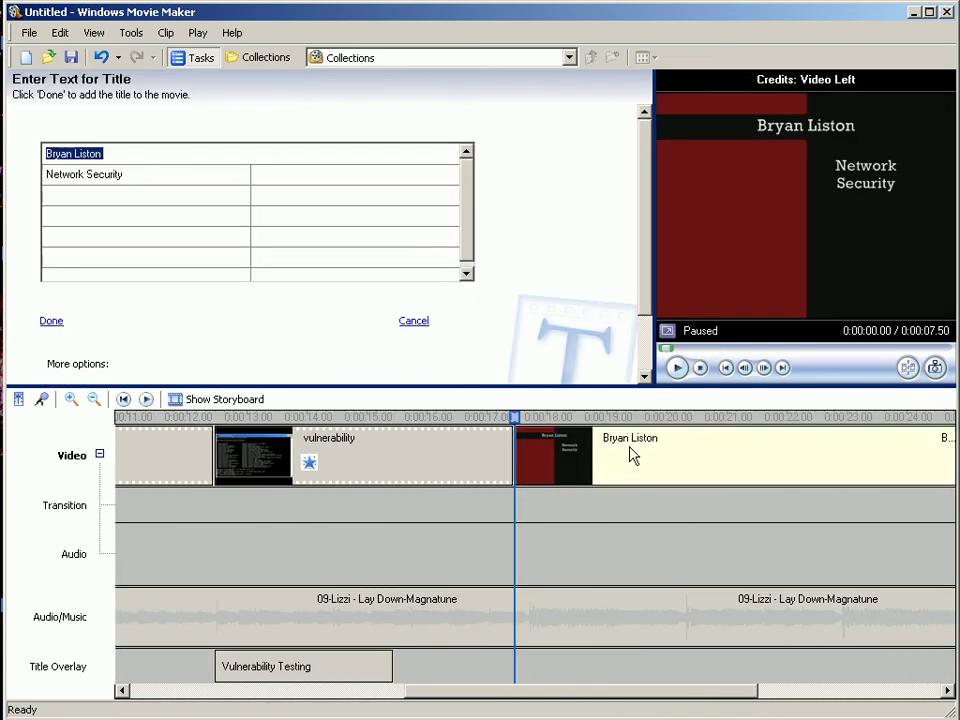
pyautogui.scroll(-2, 150, 336)
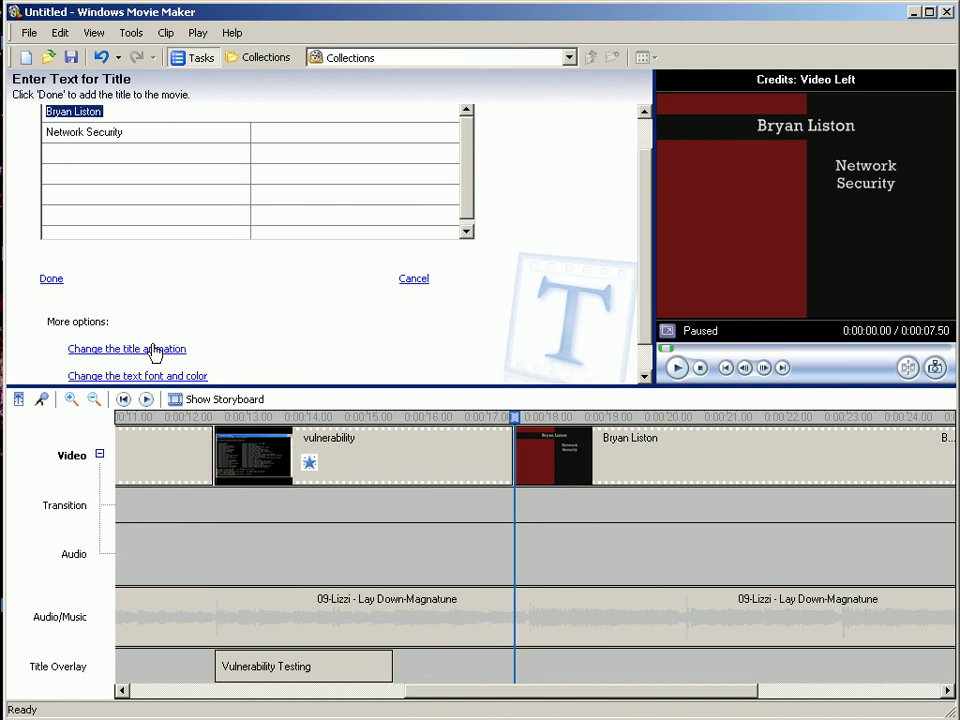
pyautogui.click(146, 358)
pyautogui.click(131, 248)
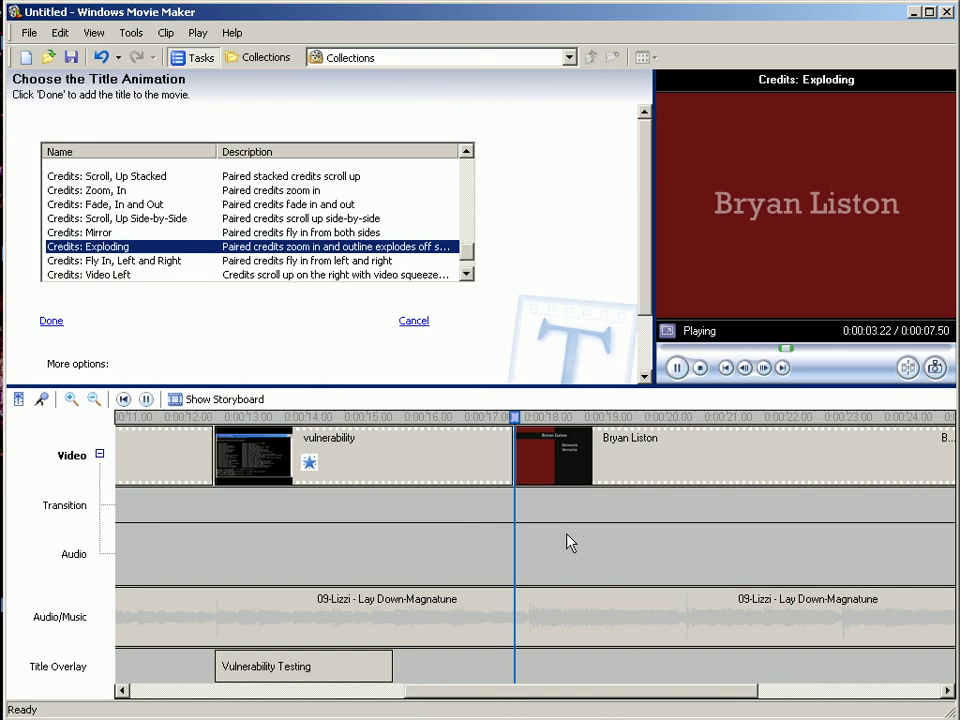
pyautogui.click(51, 321)
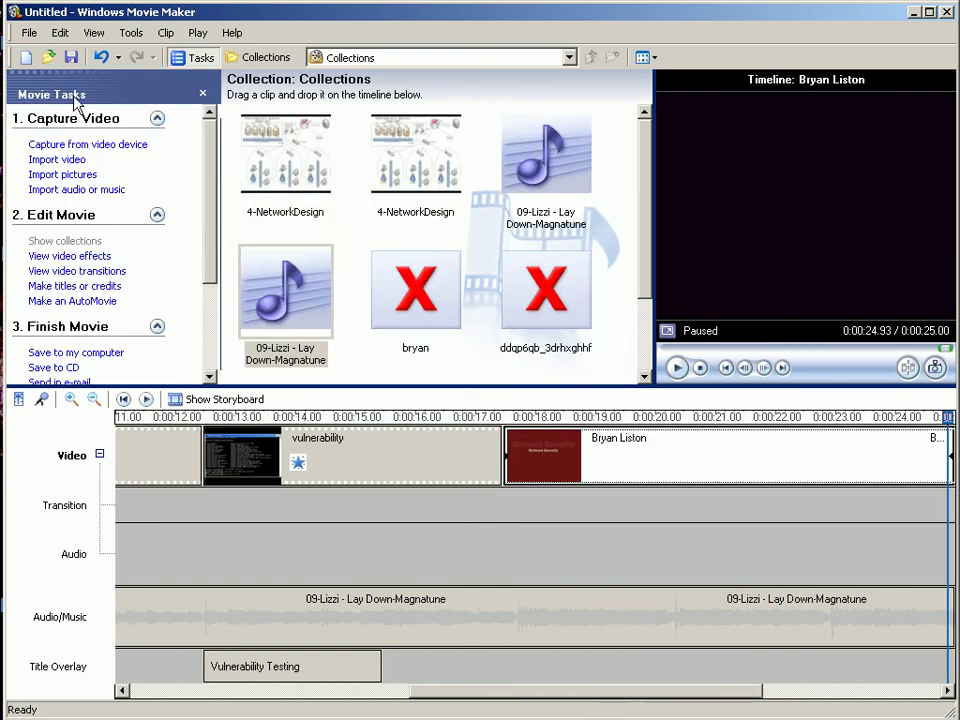
# - Start saving the movie to the computer and enter the creator's name as the file name
pyautogui.click(500, 432)
pyautogui.moveTo(212, 233); pyautogui.dragTo(215, 326)
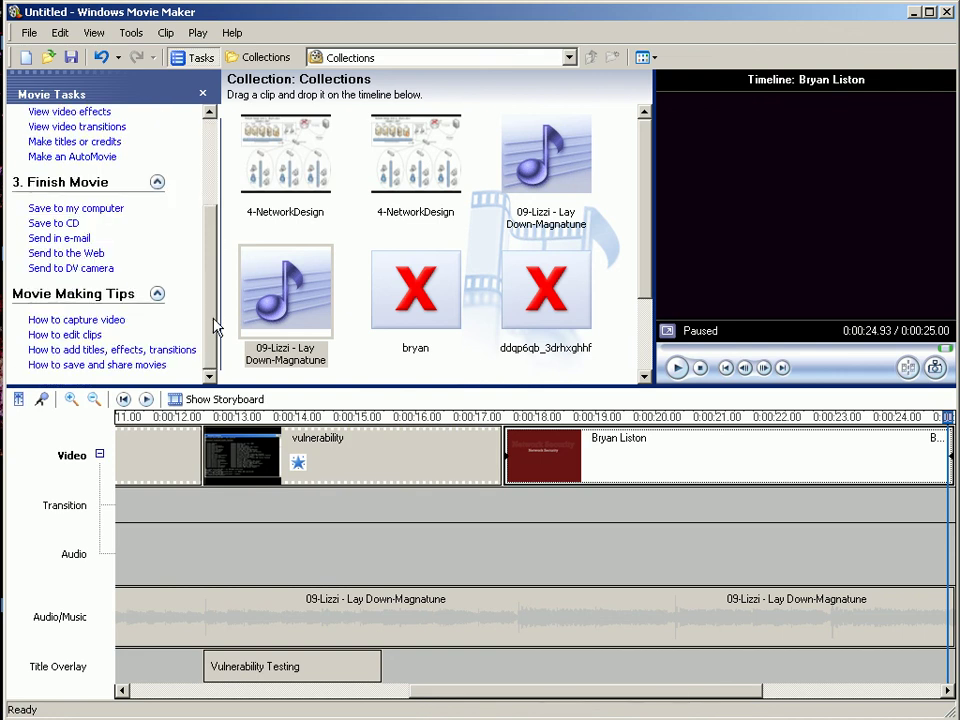
pyautogui.click(90, 209)
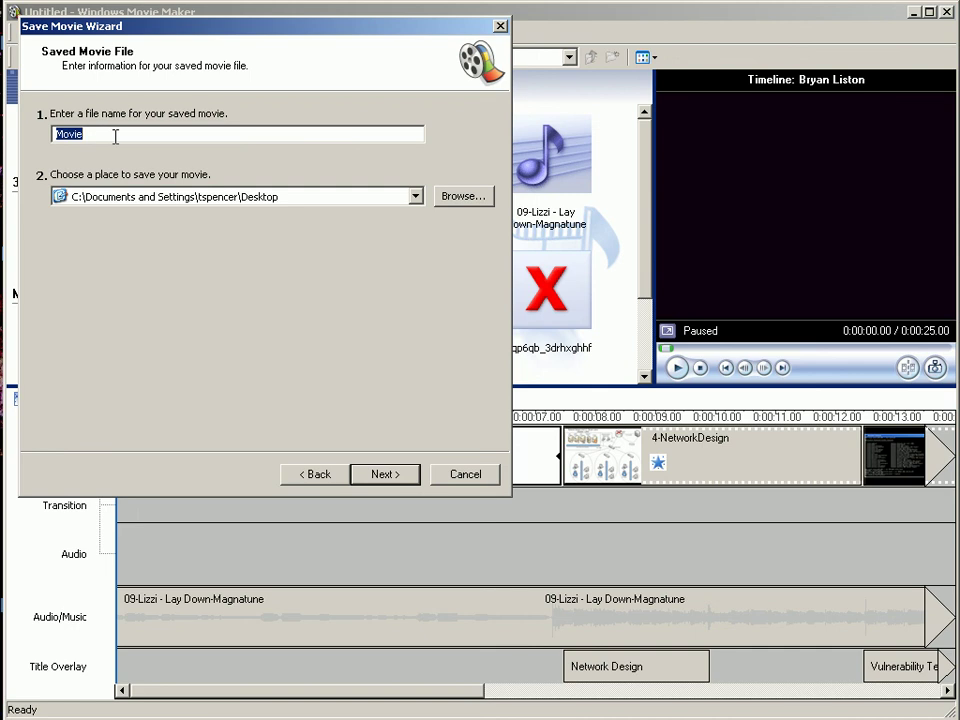
pyautogui.write('BryanListon')
pyautogui.click(388, 475)
# - Choose Best quality for playback on my computer and write the movie file
pyautogui.click(82, 131)
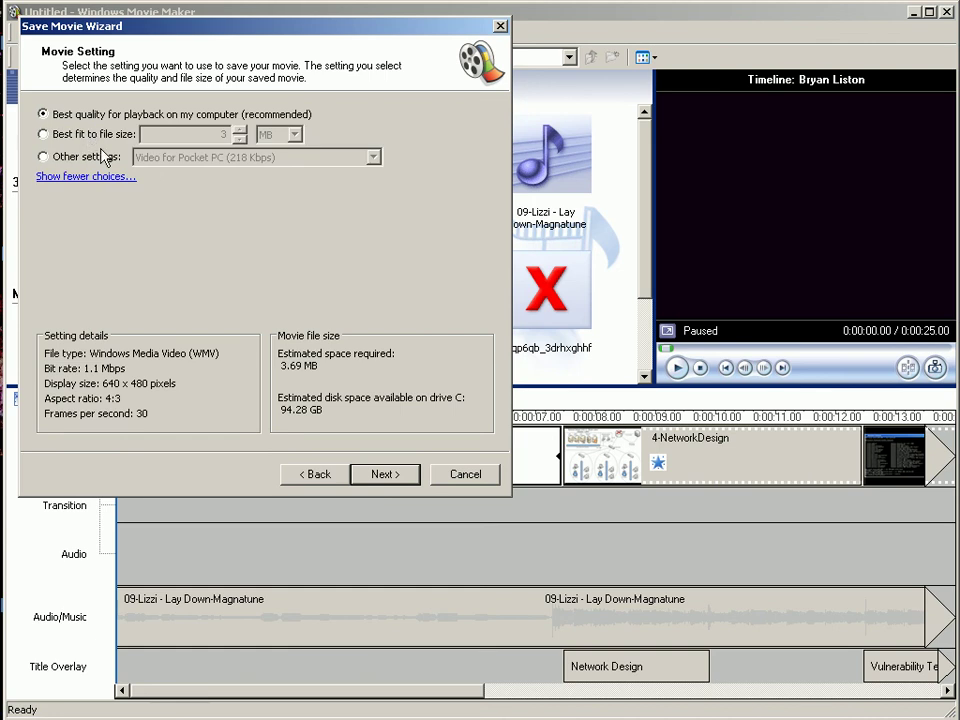
pyautogui.click(91, 157)
pyautogui.click(236, 157)
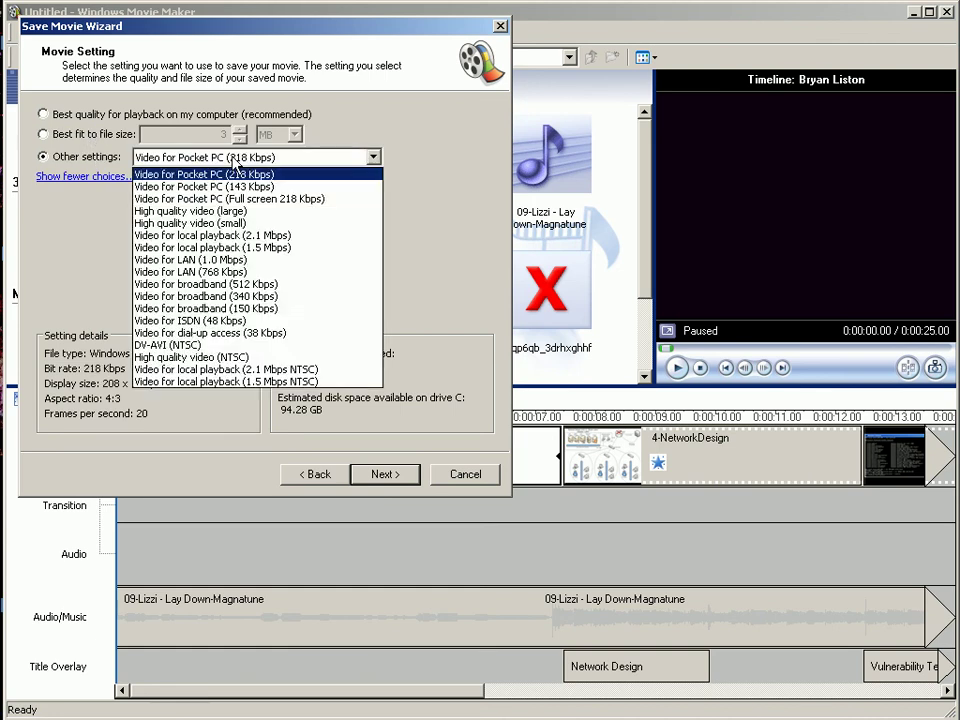
pyautogui.click(97, 120)
pyautogui.click(42, 115)
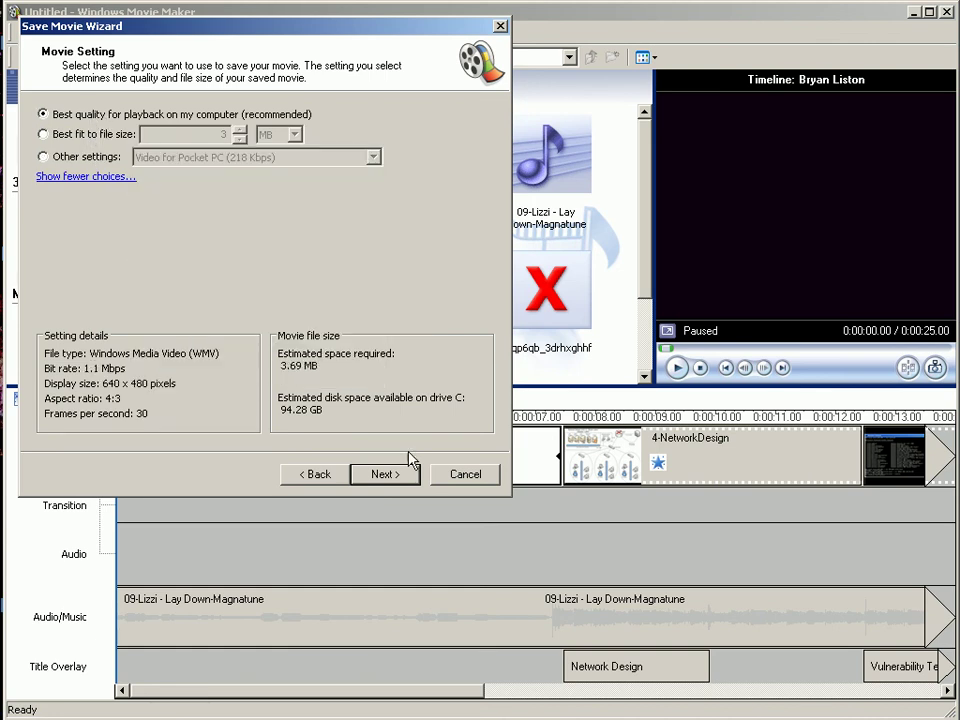
pyautogui.click(384, 474)
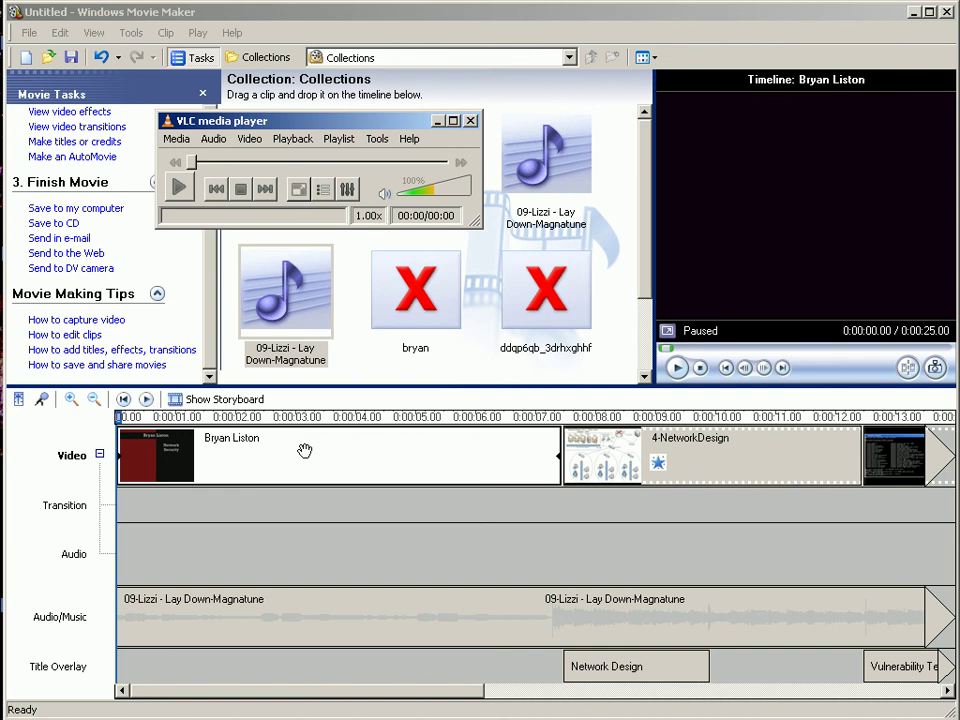
# - Bring the Windows Movie Maker project back in front of VLC media player
pyautogui.click(498, 17)
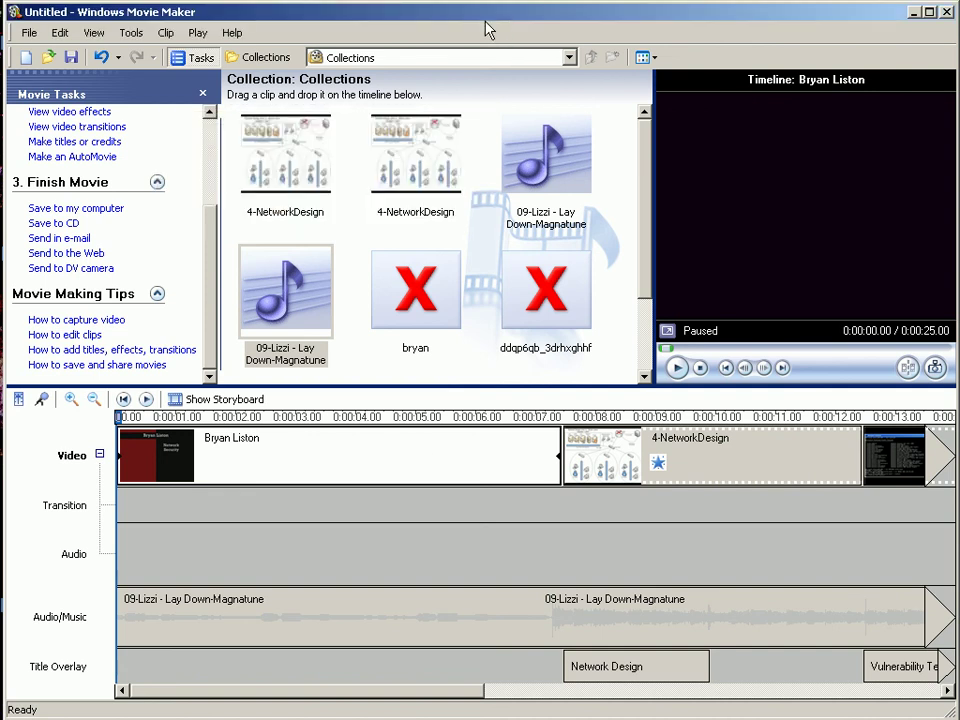